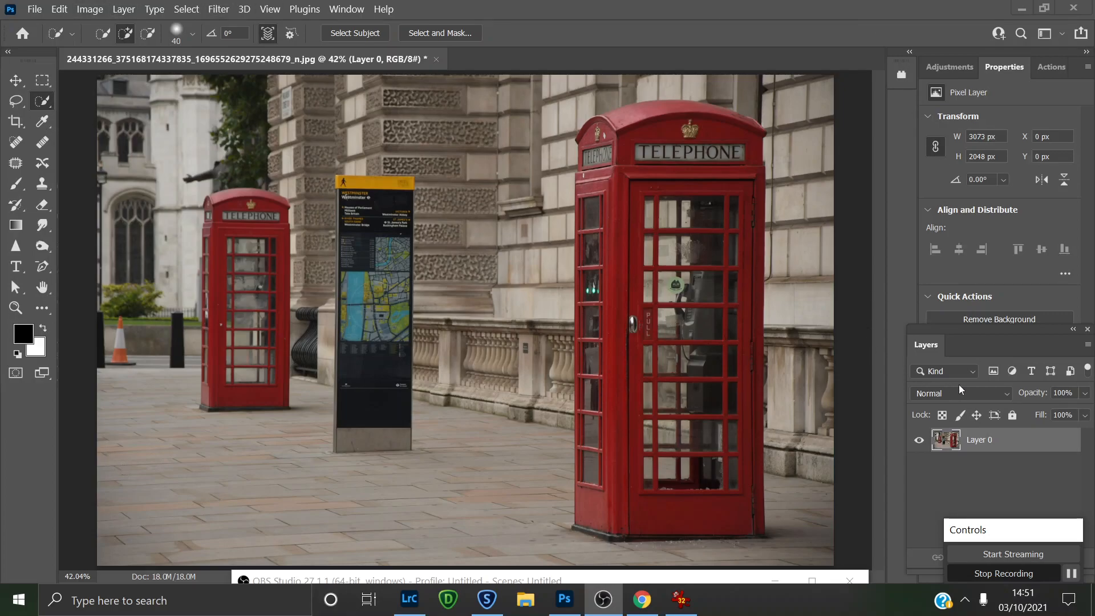
# Add a Black & White adjustment layer above Layer 0.
pyautogui.click(994, 438)
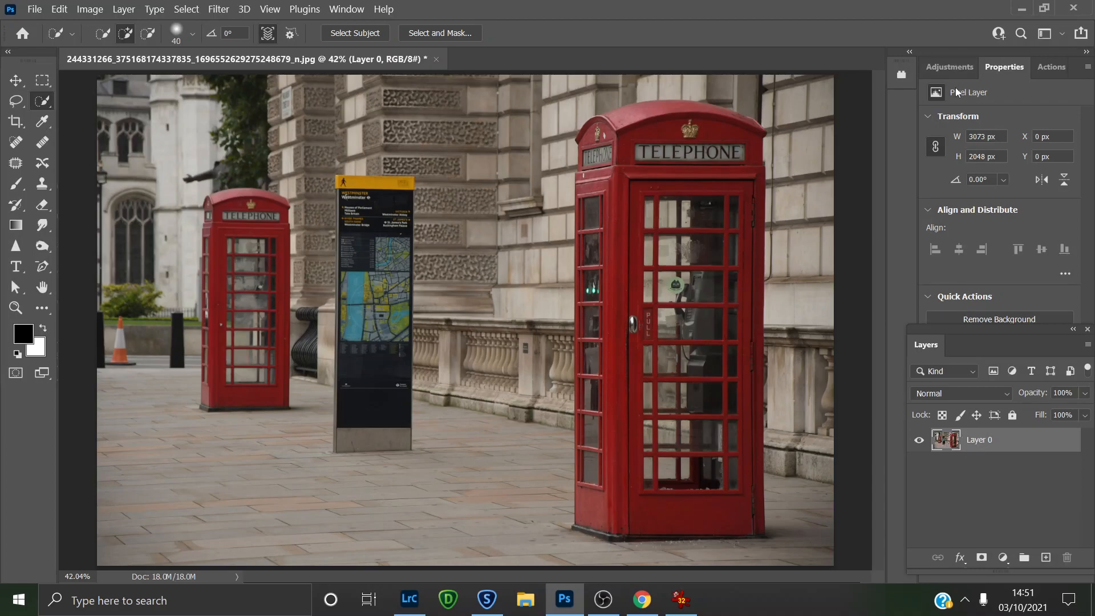
pyautogui.click(947, 66)
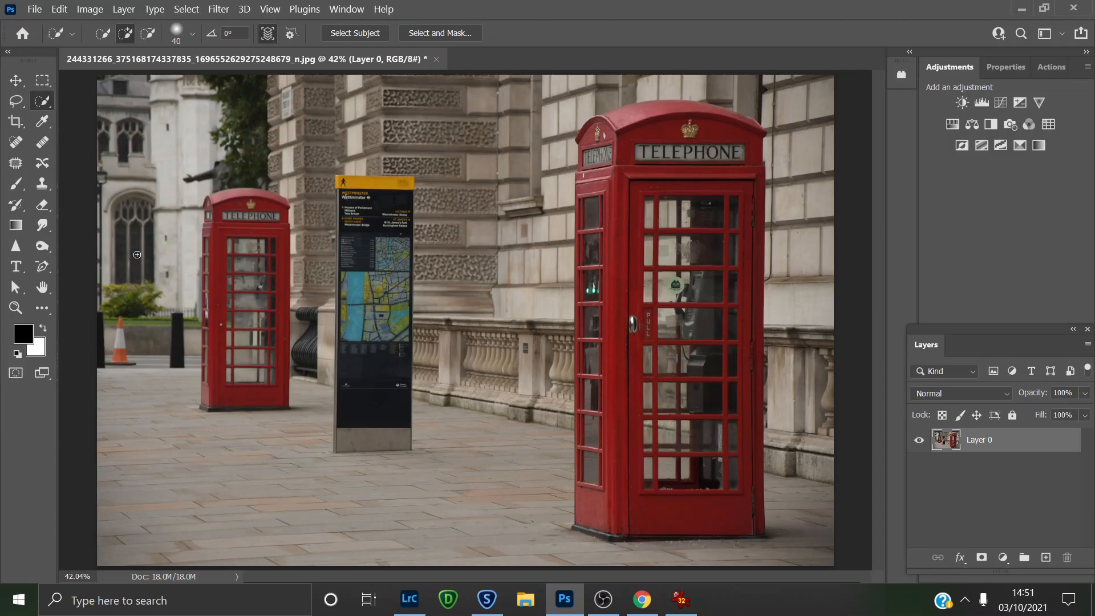
pyautogui.click(991, 126)
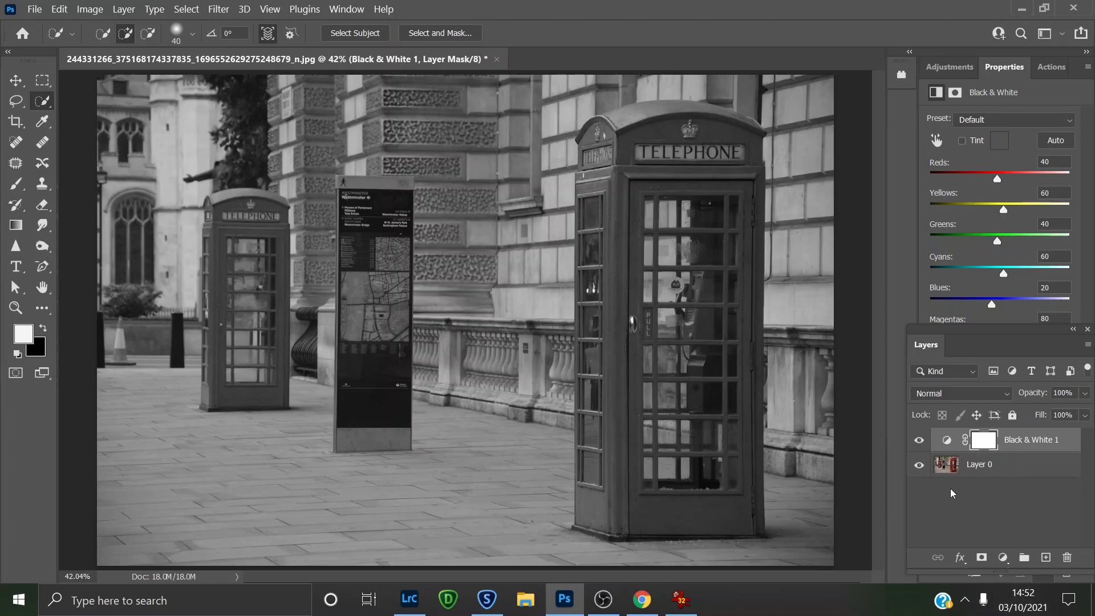
# Paint black with the Brush on the Black & White layer's mask over the large phone box to reveal its red colour.
pyautogui.click(985, 443)
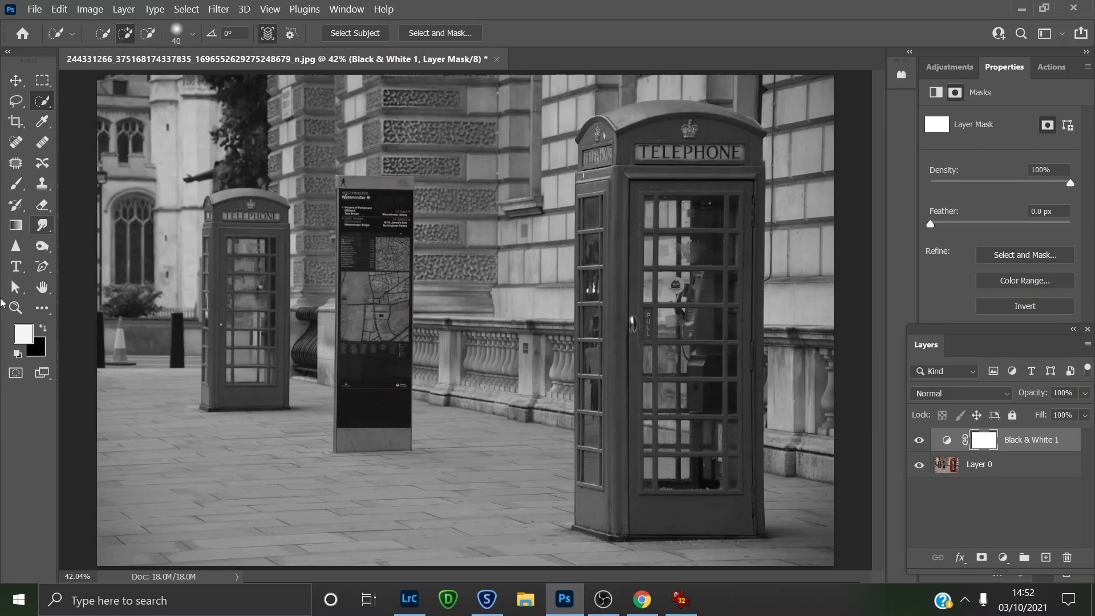
pyautogui.click(16, 186)
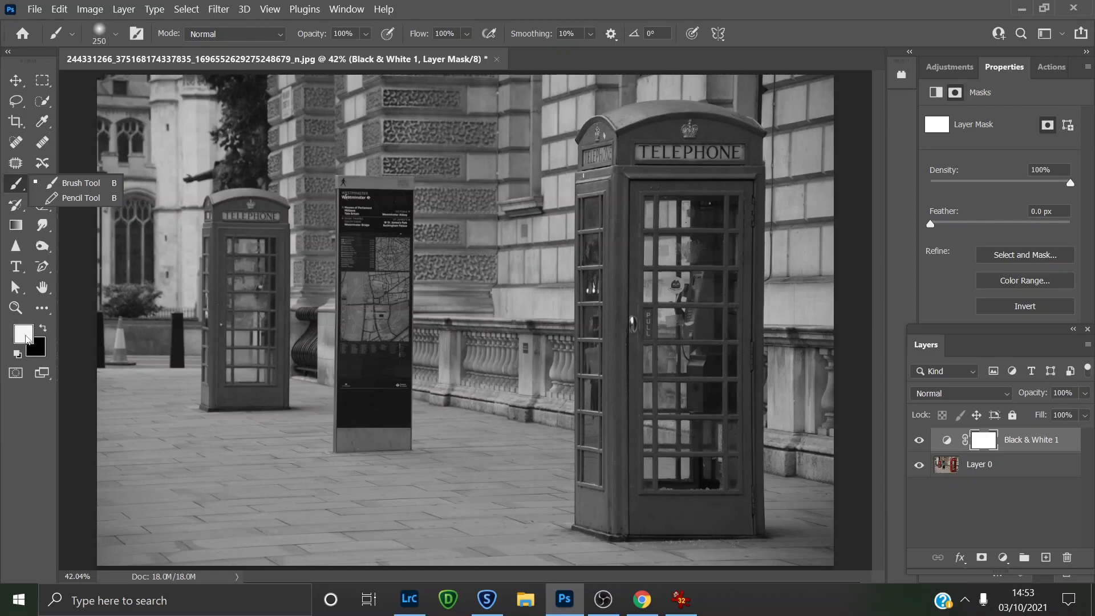
pyautogui.click(43, 329)
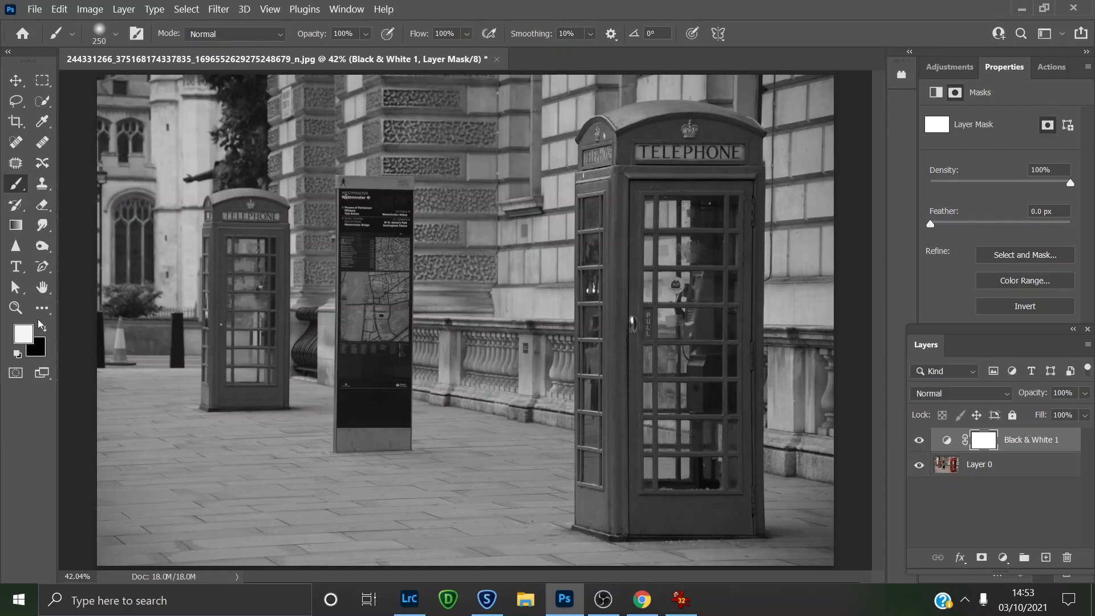
pyautogui.click(41, 328)
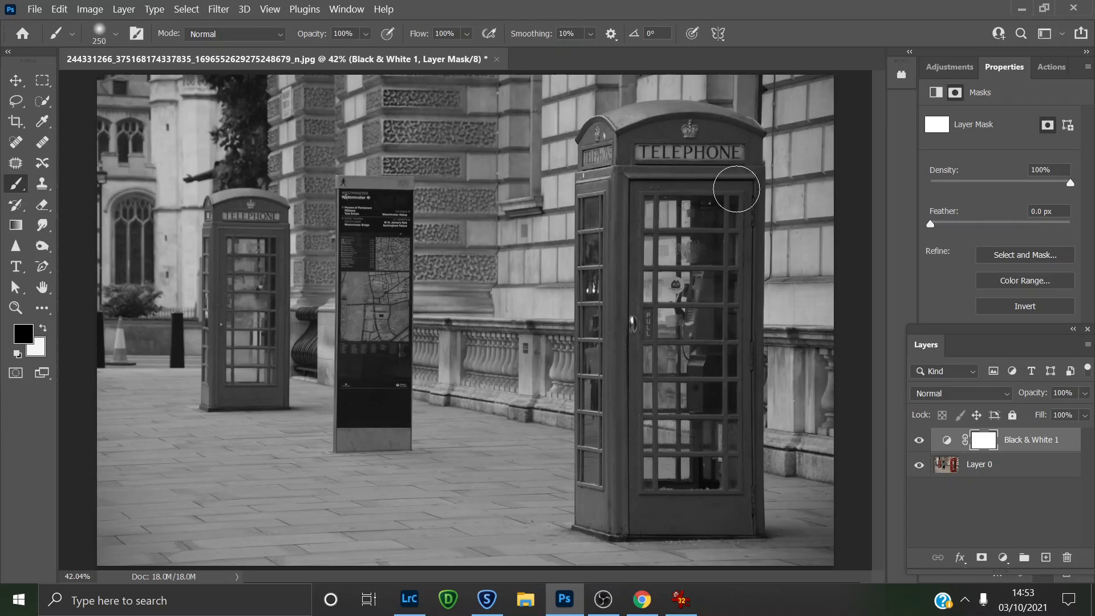
pyautogui.moveTo(729, 171)
pyautogui.mouseDown()
pyautogui.moveTo(721, 236)
pyautogui.moveTo(728, 214)
pyautogui.moveTo(713, 169)
pyautogui.moveTo(731, 157)
pyautogui.moveTo(654, 173)
pyautogui.moveTo(643, 128)
pyautogui.moveTo(602, 144)
pyautogui.moveTo(594, 320)
pyautogui.moveTo(609, 363)
pyautogui.moveTo(608, 434)
pyautogui.moveTo(592, 440)
pyautogui.moveTo(607, 503)
pyautogui.moveTo(696, 510)
pyautogui.moveTo(727, 497)
pyautogui.moveTo(730, 270)
pyautogui.moveTo(734, 361)
pyautogui.moveTo(665, 437)
pyautogui.moveTo(661, 312)
pyautogui.moveTo(689, 183)
pyautogui.moveTo(686, 238)
pyautogui.moveTo(658, 261)
pyautogui.moveTo(648, 263)
pyautogui.moveTo(635, 202)
pyautogui.moveTo(655, 463)
pyautogui.moveTo(600, 504)
pyautogui.moveTo(629, 522)
pyautogui.moveTo(706, 489)
pyautogui.moveTo(746, 513)
pyautogui.moveTo(729, 509)
pyautogui.moveTo(744, 351)
pyautogui.moveTo(728, 431)
pyautogui.moveTo(739, 213)
pyautogui.moveTo(709, 364)
pyautogui.moveTo(663, 372)
pyautogui.moveTo(646, 339)
pyautogui.moveTo(653, 254)
pyautogui.moveTo(674, 189)
pyautogui.moveTo(642, 392)
pyautogui.moveTo(661, 521)
pyautogui.moveTo(658, 270)
pyautogui.moveTo(708, 387)
pyautogui.moveTo(652, 320)
pyautogui.moveTo(711, 147)
pyautogui.moveTo(707, 163)
pyautogui.moveTo(734, 132)
pyautogui.moveTo(742, 167)
pyautogui.moveTo(665, 145)
pyautogui.moveTo(615, 153)
pyautogui.moveTo(687, 456)
pyautogui.moveTo(714, 506)
pyautogui.moveTo(713, 458)
pyautogui.moveTo(659, 433)
pyautogui.mouseUp()
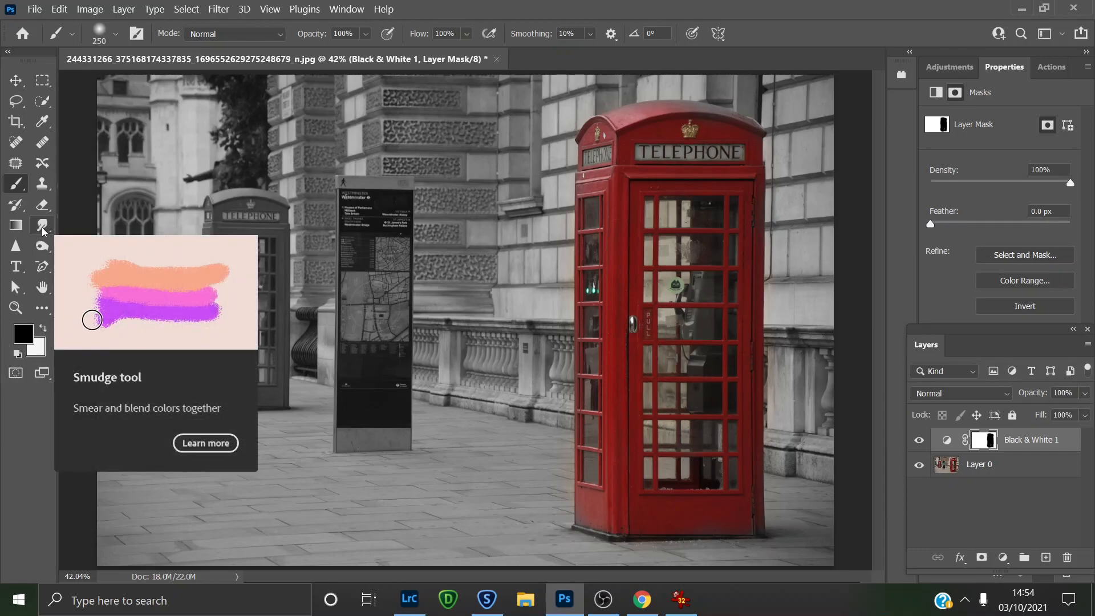
# Paint white over the upper part of the large phone box on the mask, and paint it black again to restore the colour.
pyautogui.press('x')
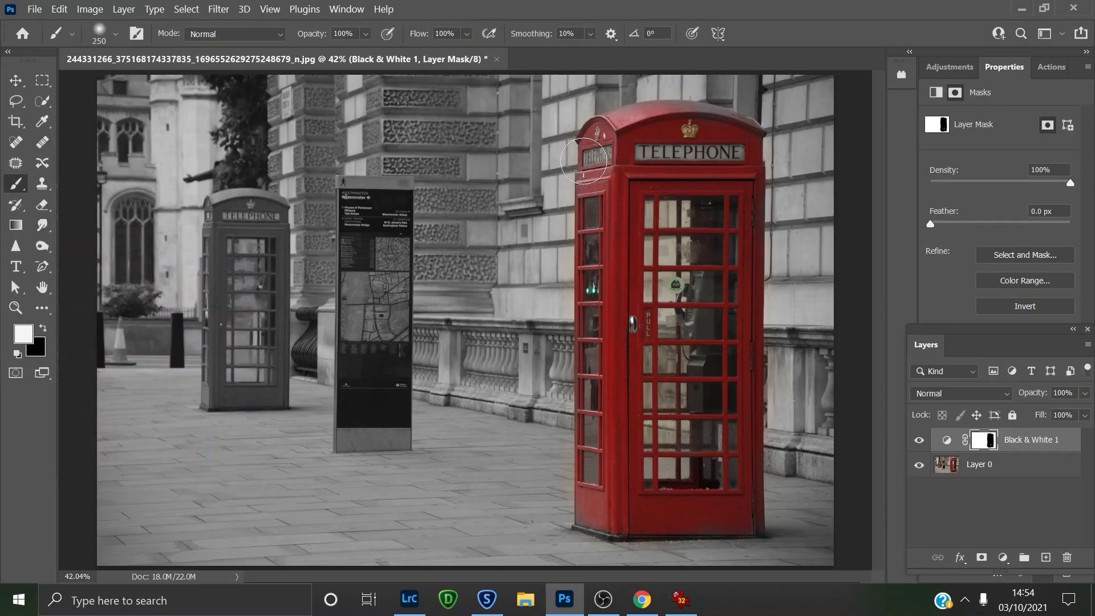
pyautogui.moveTo(595, 156)
pyautogui.mouseDown()
pyautogui.moveTo(623, 129)
pyautogui.moveTo(663, 137)
pyautogui.moveTo(678, 155)
pyautogui.moveTo(673, 110)
pyautogui.moveTo(736, 137)
pyautogui.moveTo(716, 157)
pyautogui.moveTo(734, 161)
pyautogui.moveTo(615, 131)
pyautogui.moveTo(582, 157)
pyautogui.moveTo(600, 223)
pyautogui.moveTo(624, 226)
pyautogui.mouseUp()
pyautogui.press('x')
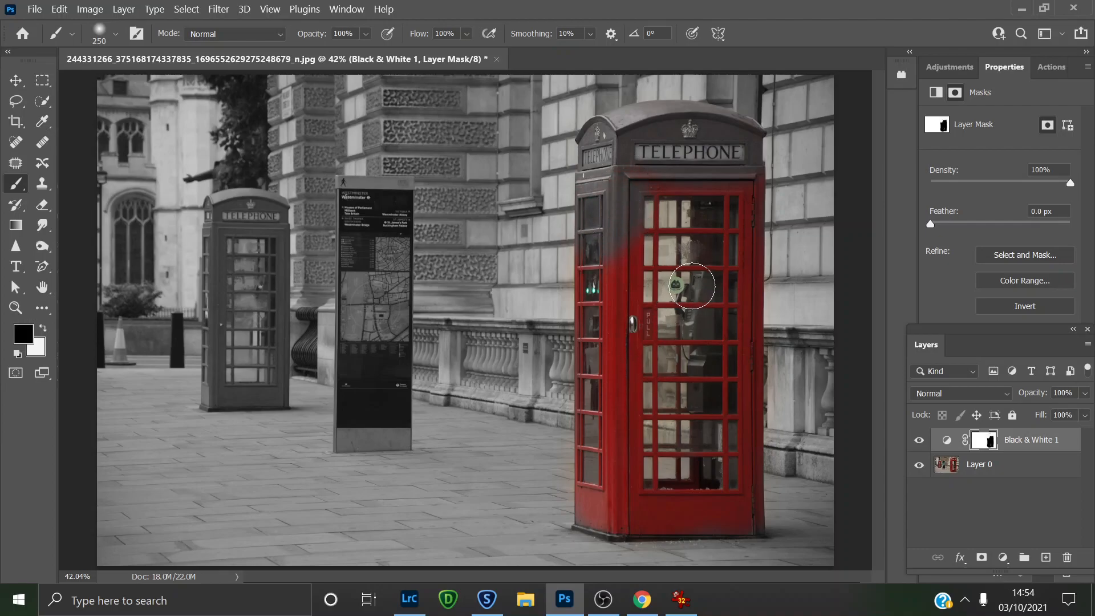
pyautogui.moveTo(609, 204)
pyautogui.mouseDown()
pyautogui.moveTo(599, 189)
pyautogui.moveTo(588, 266)
pyautogui.moveTo(581, 211)
pyautogui.moveTo(600, 140)
pyautogui.moveTo(661, 134)
pyautogui.moveTo(724, 156)
pyautogui.moveTo(738, 142)
pyautogui.moveTo(745, 160)
pyautogui.mouseUp()
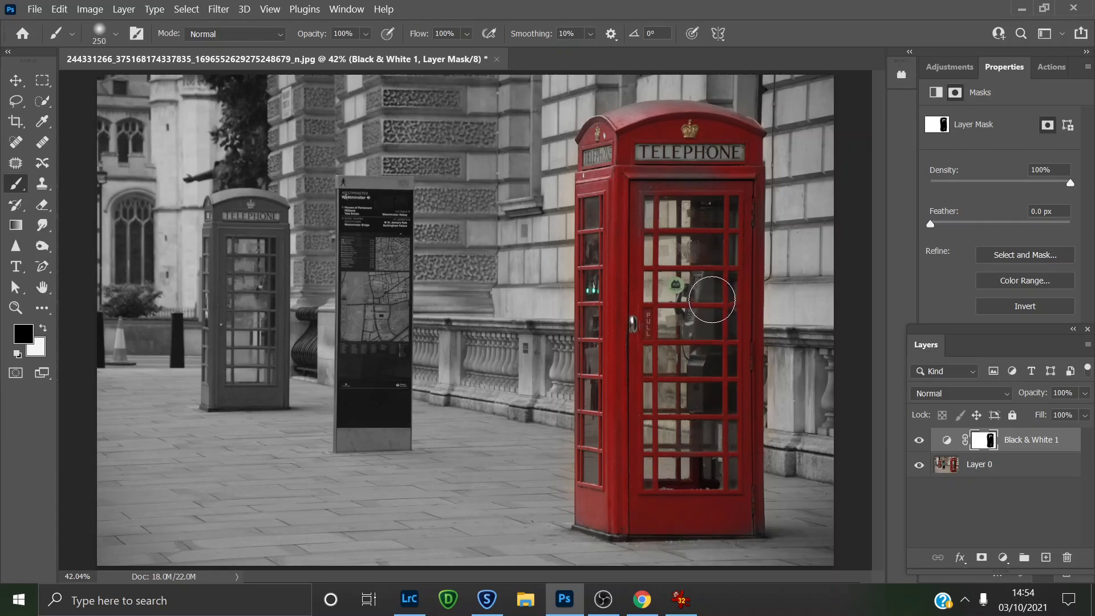
# Paint black along the large phone box's side on the mask, and clean the colour spill on the adjacent wall with white.
pyautogui.moveTo(613, 326)
pyautogui.mouseDown()
pyautogui.moveTo(558, 343)
pyautogui.moveTo(579, 374)
pyautogui.moveTo(546, 383)
pyautogui.moveTo(585, 368)
pyautogui.moveTo(567, 373)
pyautogui.moveTo(567, 359)
pyautogui.moveTo(558, 438)
pyautogui.moveTo(578, 373)
pyautogui.moveTo(565, 452)
pyautogui.moveTo(565, 467)
pyautogui.moveTo(578, 378)
pyautogui.moveTo(575, 487)
pyautogui.moveTo(568, 389)
pyautogui.moveTo(569, 421)
pyautogui.mouseUp()
pyautogui.press('x')
pyautogui.moveTo(527, 324)
pyautogui.mouseDown()
pyautogui.moveTo(529, 346)
pyautogui.moveTo(535, 323)
pyautogui.moveTo(545, 347)
pyautogui.moveTo(544, 517)
pyautogui.moveTo(545, 159)
pyautogui.moveTo(575, 80)
pyautogui.mouseUp()
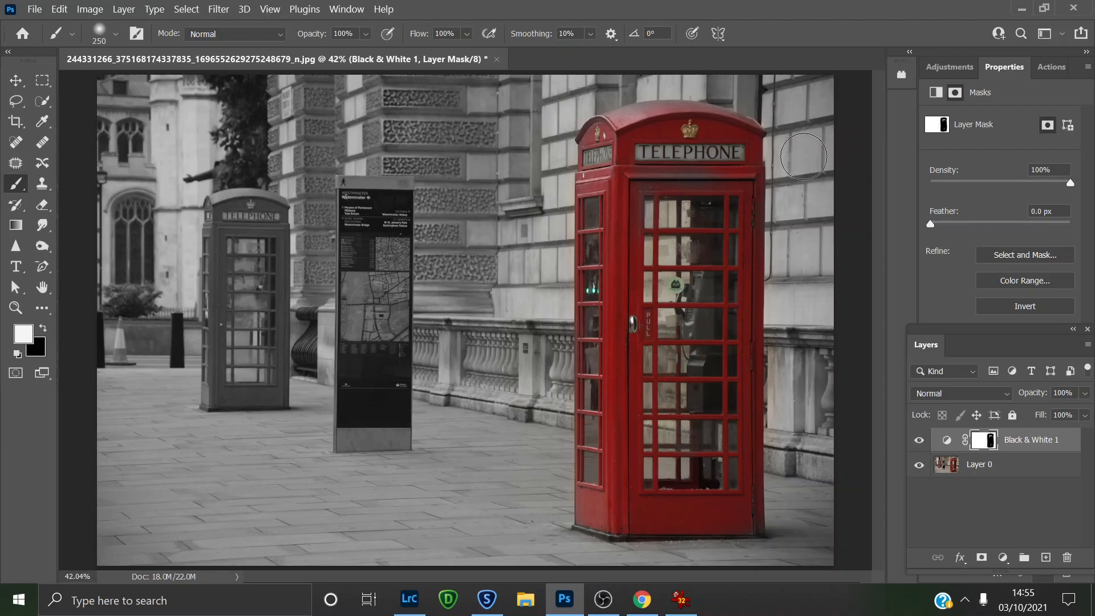
# Paint black on the mask over the small phone box and the traffic cone to bring back their colours.
pyautogui.press('x')
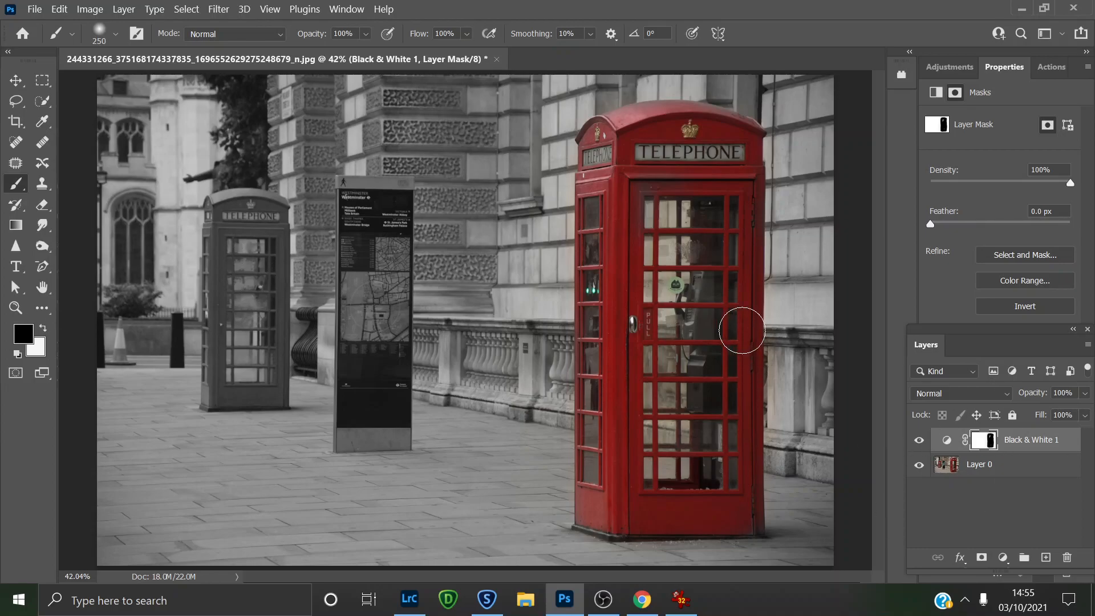
pyautogui.moveTo(263, 242)
pyautogui.mouseDown()
pyautogui.moveTo(251, 275)
pyautogui.moveTo(262, 267)
pyautogui.moveTo(254, 218)
pyautogui.moveTo(238, 230)
pyautogui.moveTo(225, 216)
pyautogui.moveTo(215, 372)
pyautogui.moveTo(259, 385)
pyautogui.moveTo(265, 372)
pyautogui.moveTo(252, 379)
pyautogui.moveTo(232, 320)
pyautogui.moveTo(247, 233)
pyautogui.moveTo(226, 351)
pyautogui.mouseUp()
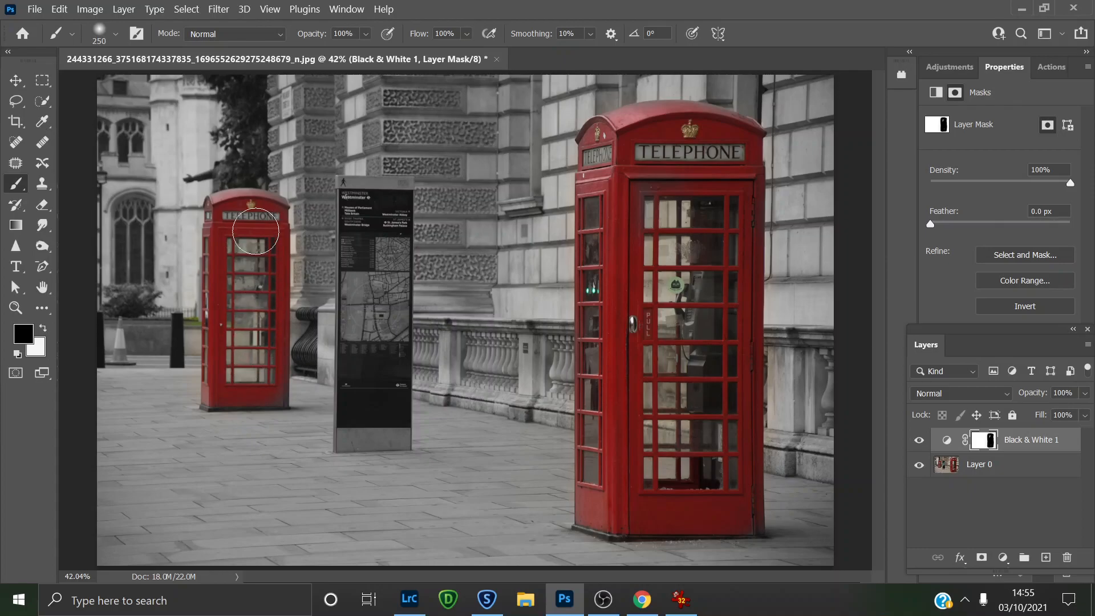
pyautogui.moveTo(227, 214)
pyautogui.mouseDown()
pyautogui.moveTo(272, 221)
pyautogui.moveTo(261, 259)
pyautogui.mouseUp()
pyautogui.moveTo(128, 353); pyautogui.dragTo(117, 358)
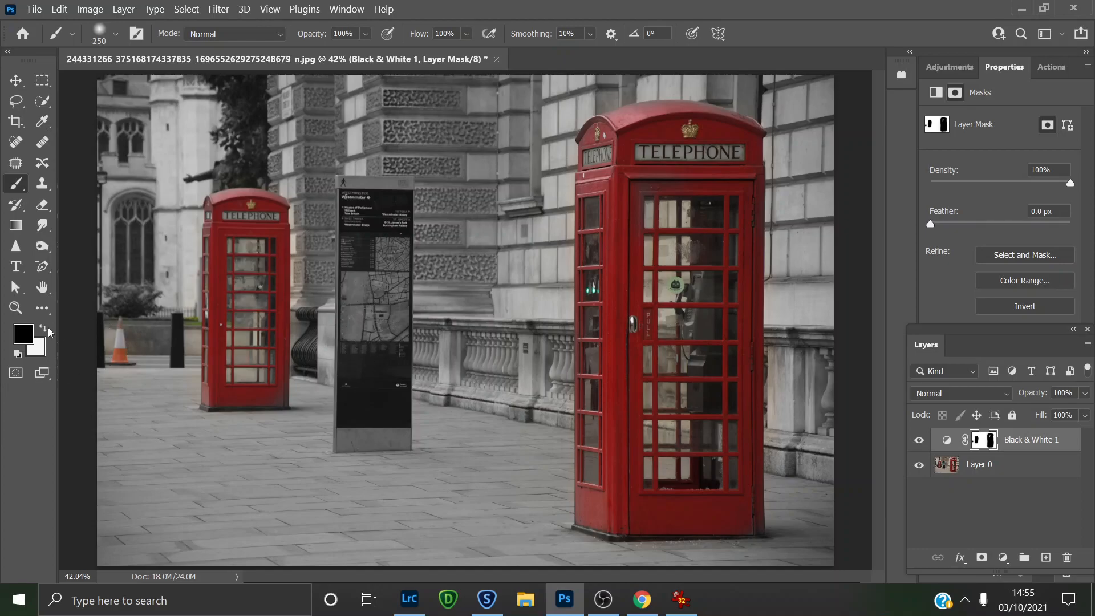
# Paint black on the mask over the street map sign, covering its map, header and lower part, to reveal its colours.
pyautogui.moveTo(394, 319)
pyautogui.mouseDown()
pyautogui.moveTo(369, 289)
pyautogui.moveTo(357, 315)
pyautogui.moveTo(380, 304)
pyautogui.moveTo(384, 343)
pyautogui.moveTo(361, 291)
pyautogui.moveTo(375, 308)
pyautogui.mouseUp()
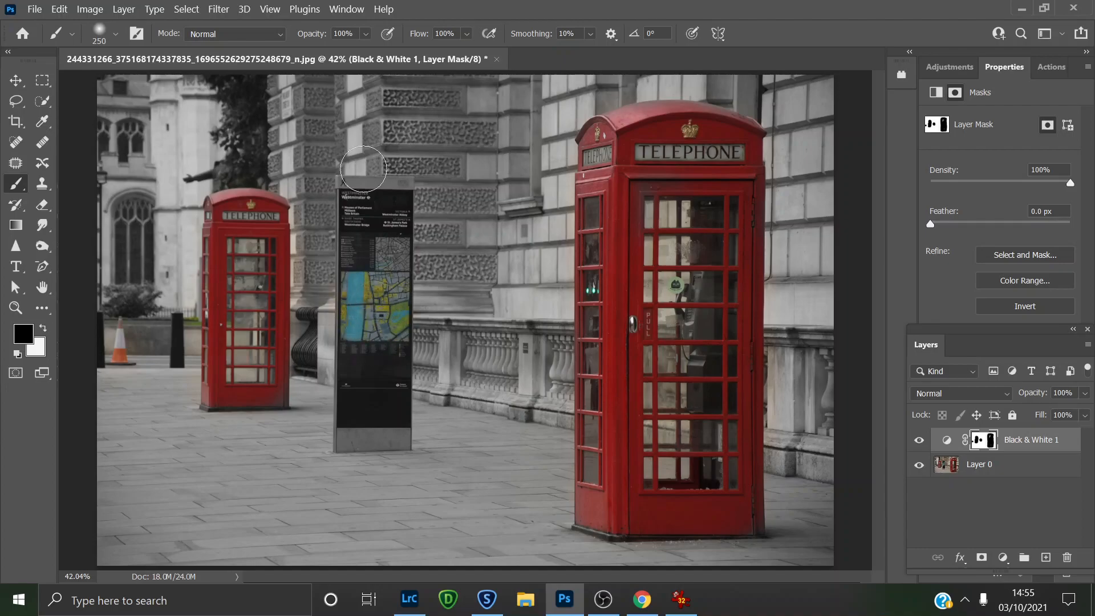
pyautogui.moveTo(348, 199); pyautogui.dragTo(400, 197)
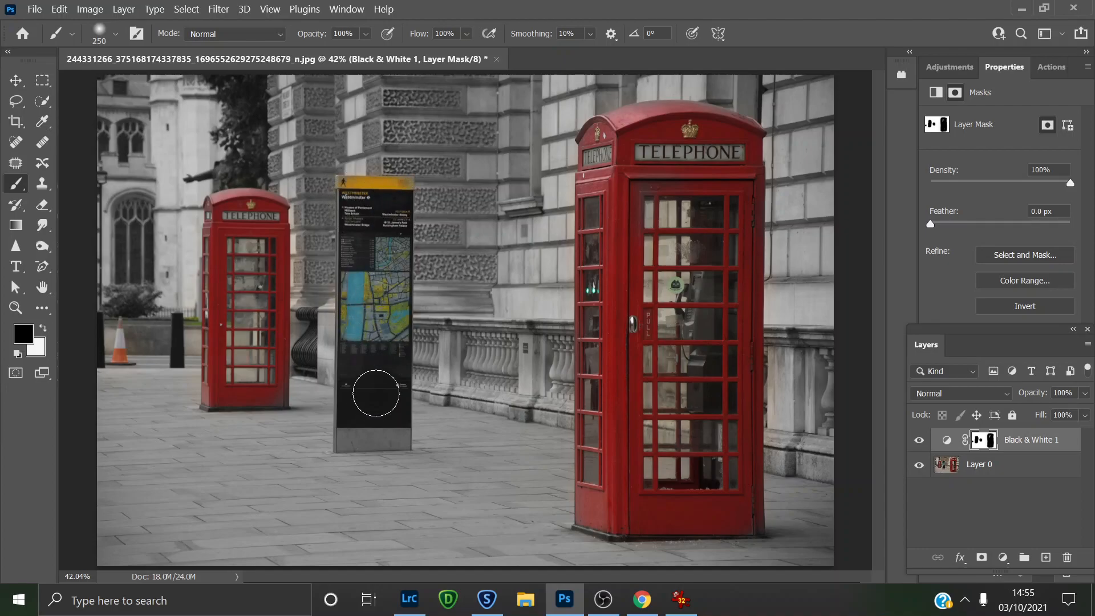
pyautogui.moveTo(370, 411); pyautogui.dragTo(364, 386)
# Paint white on the mask over the street map sign and the traffic cone to return both to black and white.
pyautogui.press('x')
pyautogui.moveTo(349, 323)
pyautogui.mouseDown()
pyautogui.moveTo(378, 325)
pyautogui.moveTo(384, 212)
pyautogui.moveTo(371, 220)
pyautogui.moveTo(354, 188)
pyautogui.mouseUp()
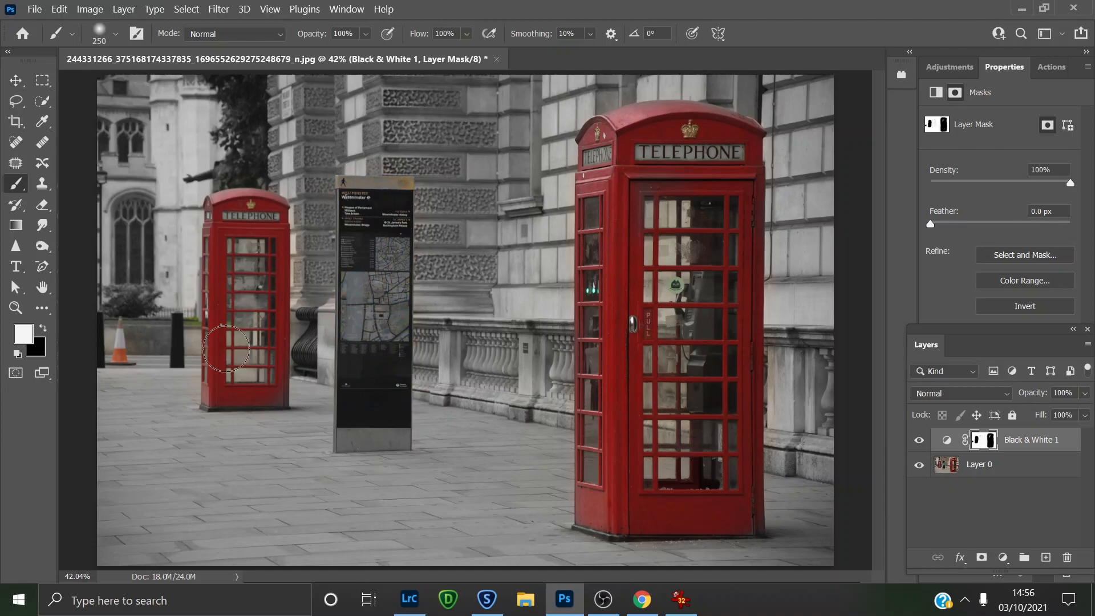
pyautogui.moveTo(136, 316); pyautogui.dragTo(111, 342)
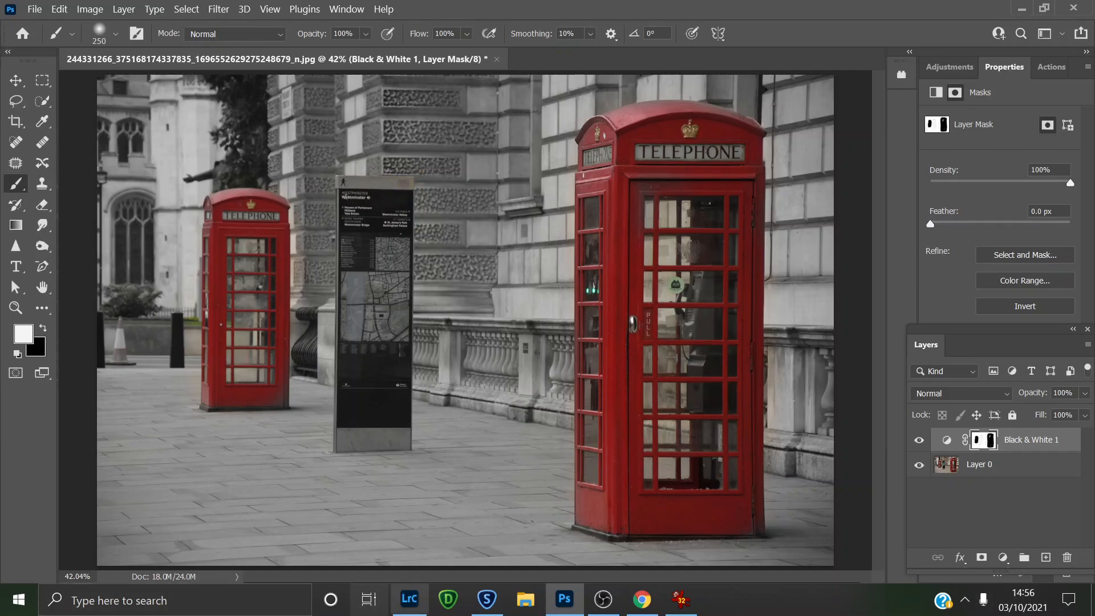
# Add a Hue/Saturation adjustment layer directly above Layer 0, beneath the Black & White layer.
pyautogui.moveTo(408, 603)
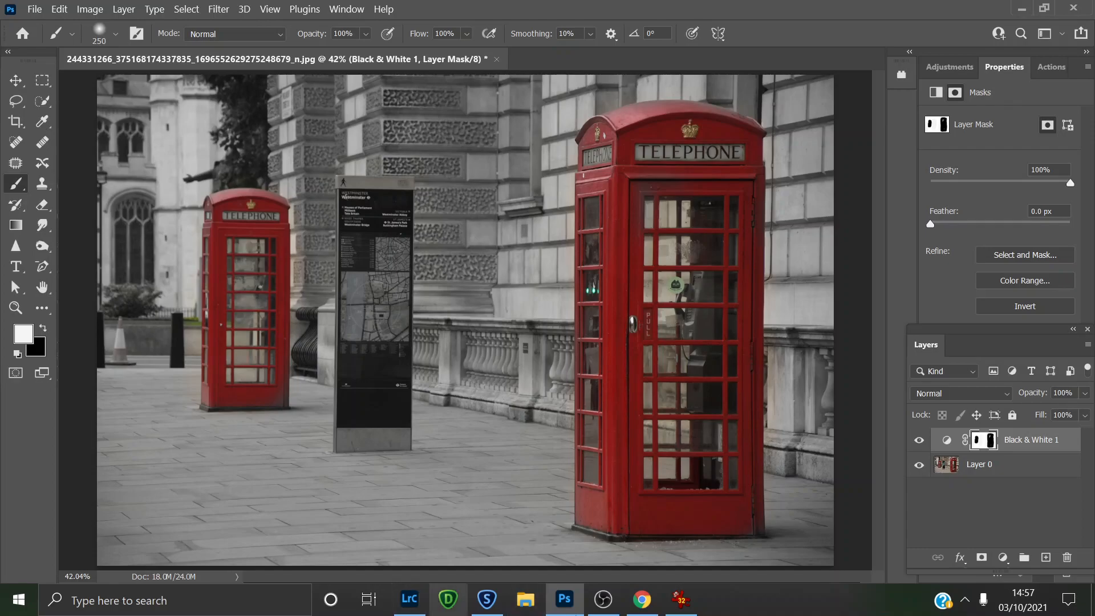
pyautogui.click(986, 468)
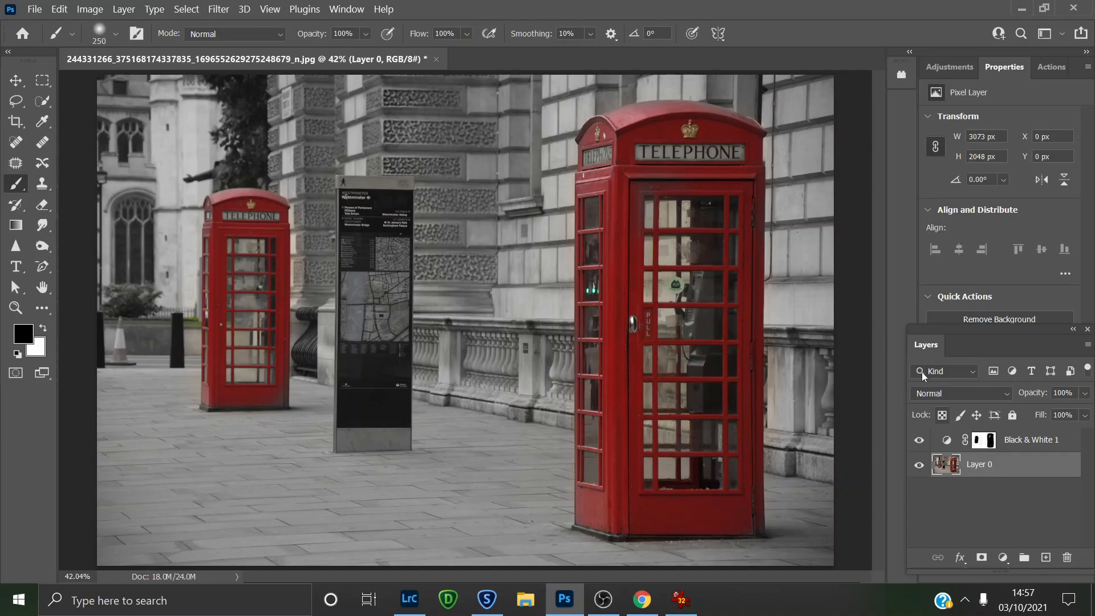
pyautogui.click(957, 67)
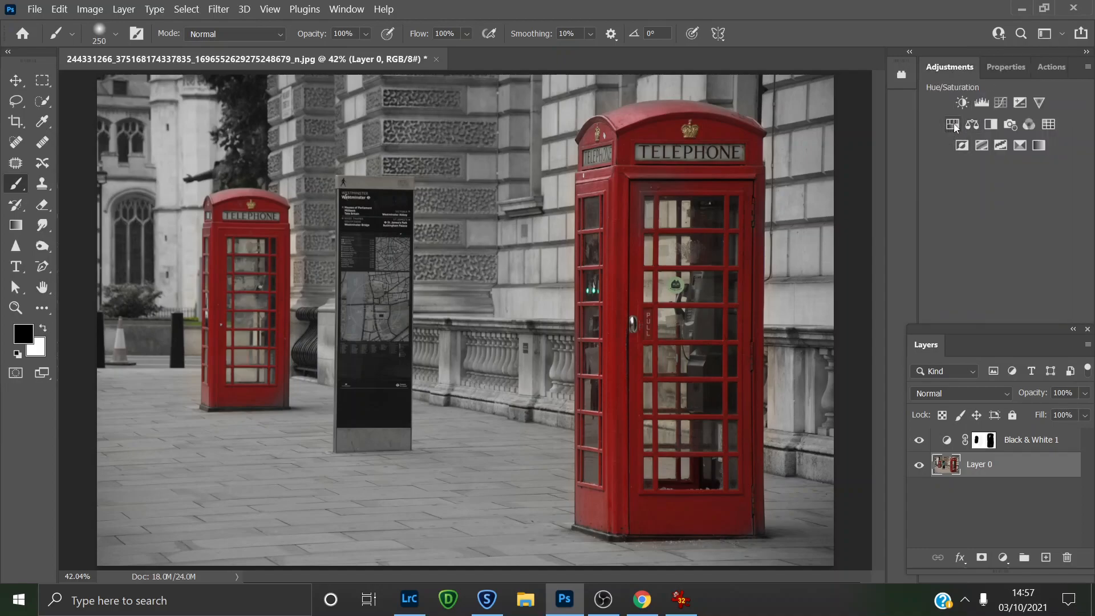
pyautogui.click(951, 128)
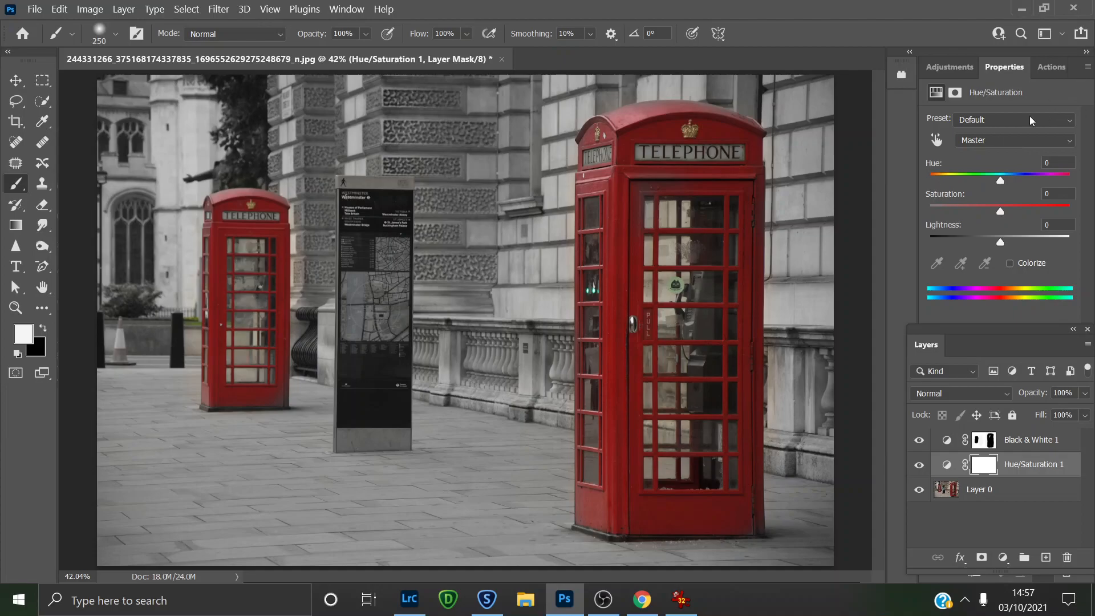
# Target the Reds in the Hue/Saturation adjustment, try different saturation amounts, and reset the saturation to 0.
pyautogui.click(1000, 141)
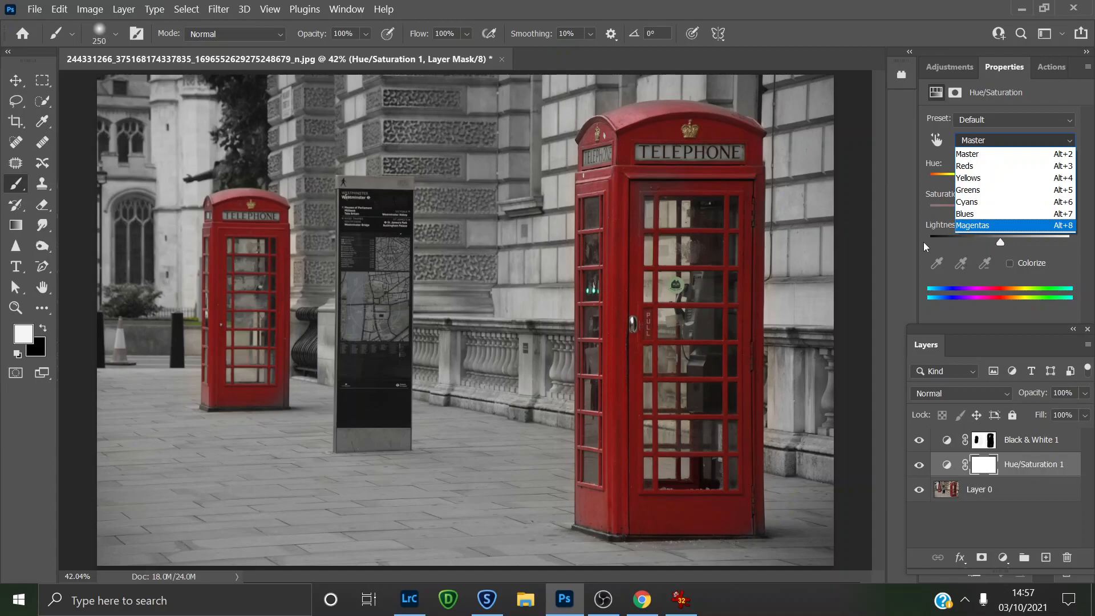
pyautogui.click(969, 166)
pyautogui.moveTo(1002, 208)
pyautogui.mouseDown()
pyautogui.moveTo(1026, 214)
pyautogui.moveTo(973, 209)
pyautogui.moveTo(1005, 213)
pyautogui.mouseUp()
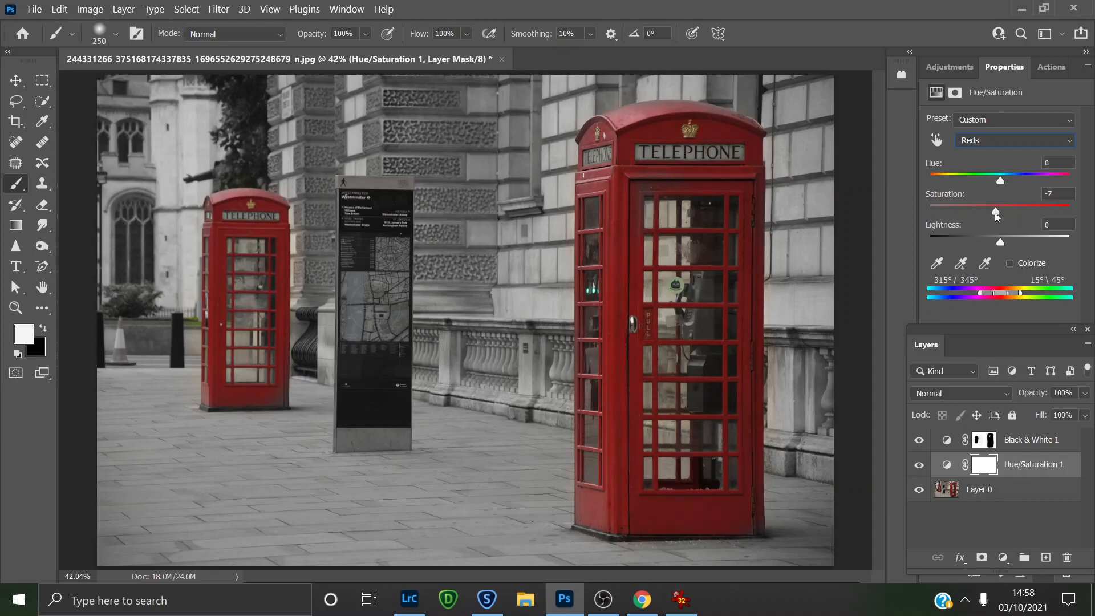
pyautogui.moveTo(996, 214); pyautogui.dragTo(1001, 212)
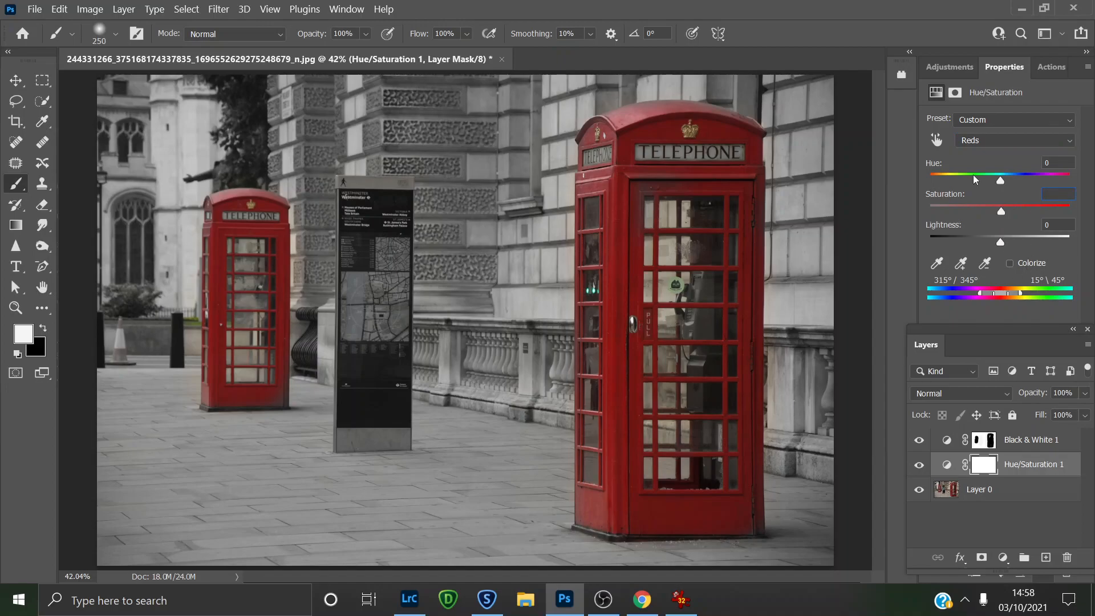
pyautogui.write('0')
# Set the Reds hue to +180 to turn the phone boxes teal, and try adjusting their saturation and lightness.
pyautogui.moveTo(1003, 181); pyautogui.dragTo(1049, 197)
pyautogui.moveTo(1064, 203)
pyautogui.mouseDown()
pyautogui.moveTo(1075, 211)
pyautogui.moveTo(1010, 208)
pyautogui.moveTo(1076, 203)
pyautogui.mouseUp()
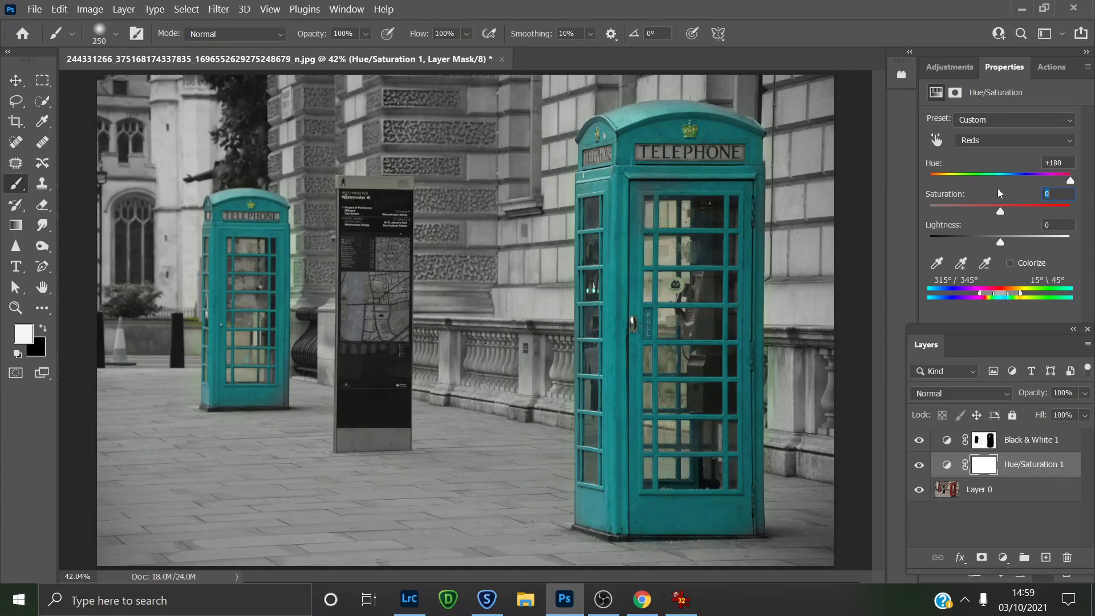
pyautogui.moveTo(1006, 204)
pyautogui.mouseDown()
pyautogui.moveTo(1032, 203)
pyautogui.moveTo(938, 208)
pyautogui.moveTo(1031, 215)
pyautogui.moveTo(1014, 217)
pyautogui.mouseUp()
pyautogui.moveTo(1001, 244)
pyautogui.mouseDown()
pyautogui.moveTo(963, 244)
pyautogui.moveTo(1032, 248)
pyautogui.moveTo(1036, 261)
pyautogui.moveTo(986, 262)
pyautogui.moveTo(1005, 243)
pyautogui.mouseUp()
# Delete the Hue/Saturation and Black & White adjustment layers, leaving only Layer 0.
pyautogui.moveTo(947, 465); pyautogui.dragTo(1069, 558)
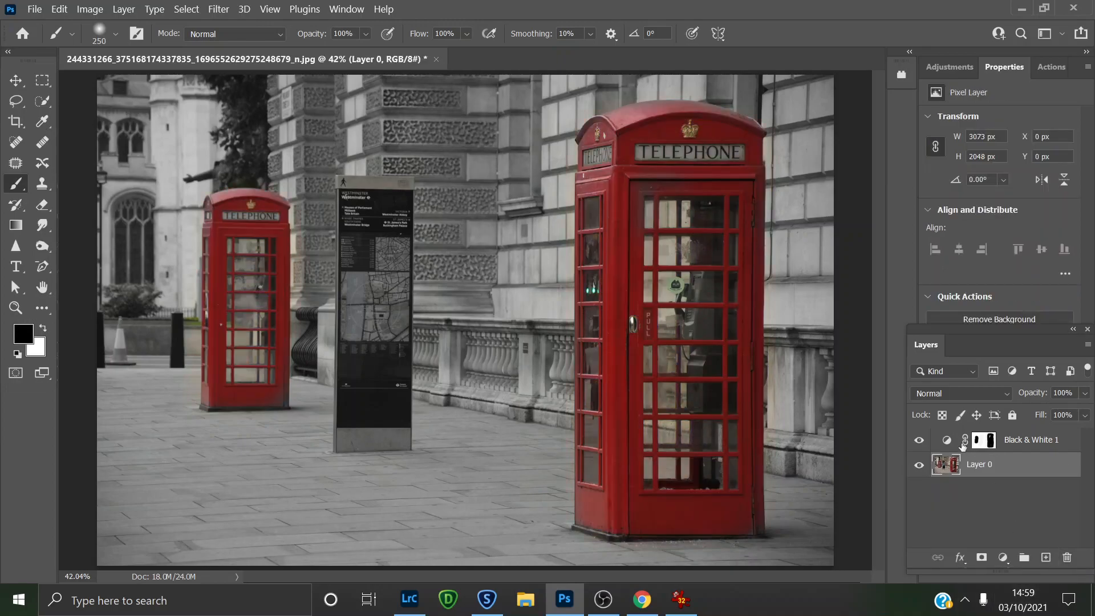
pyautogui.moveTo(1022, 440); pyautogui.dragTo(1067, 558)
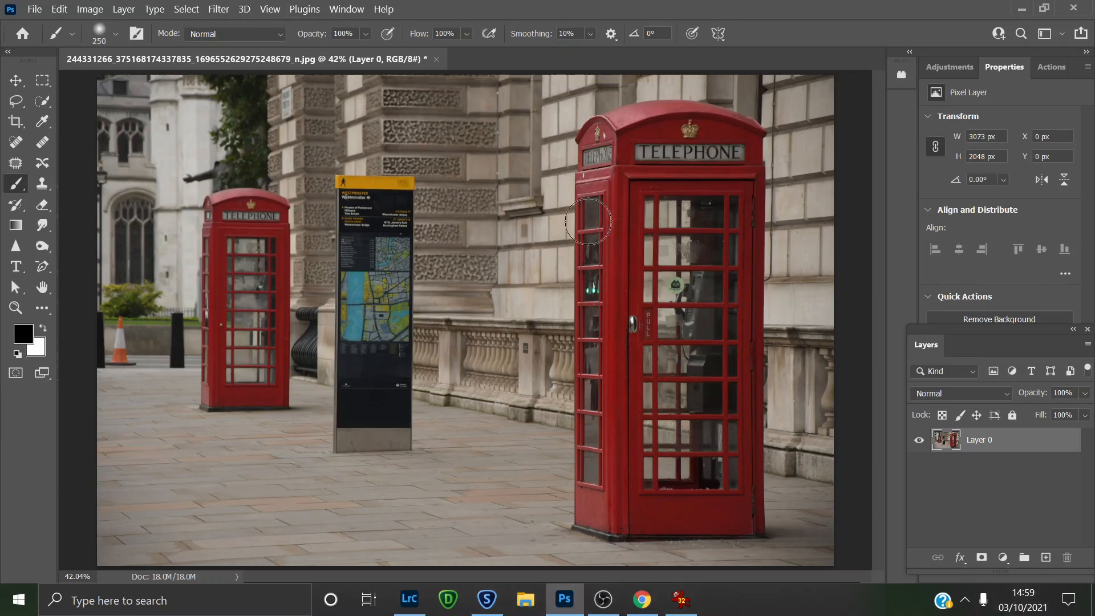
# Add a Hue/Saturation adjustment layer above the full-colour Layer 0 and target the Yellows.
pyautogui.click(952, 68)
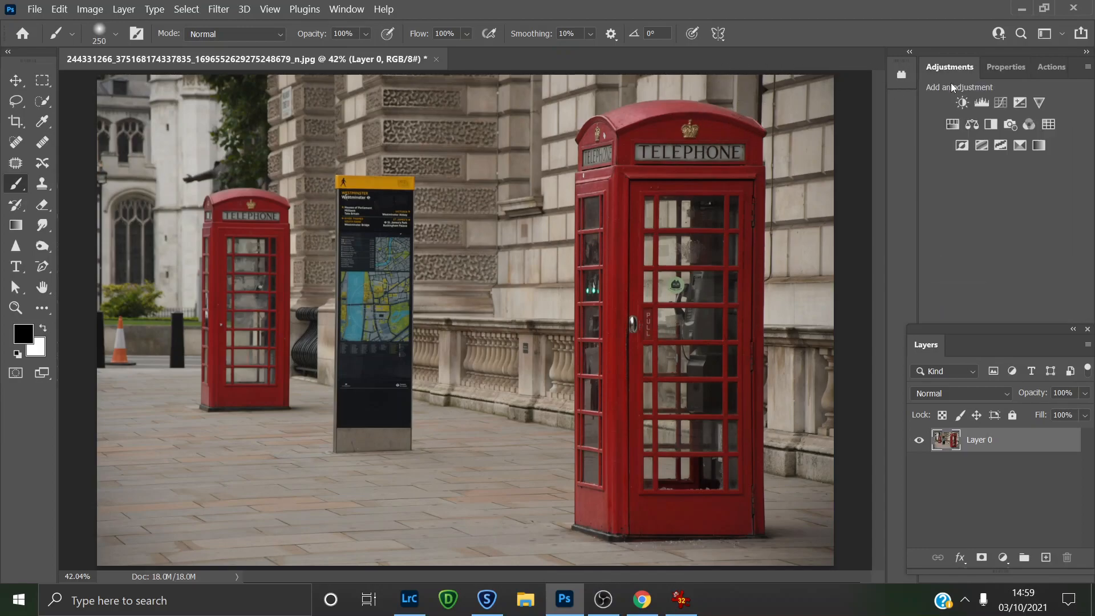
pyautogui.click(953, 124)
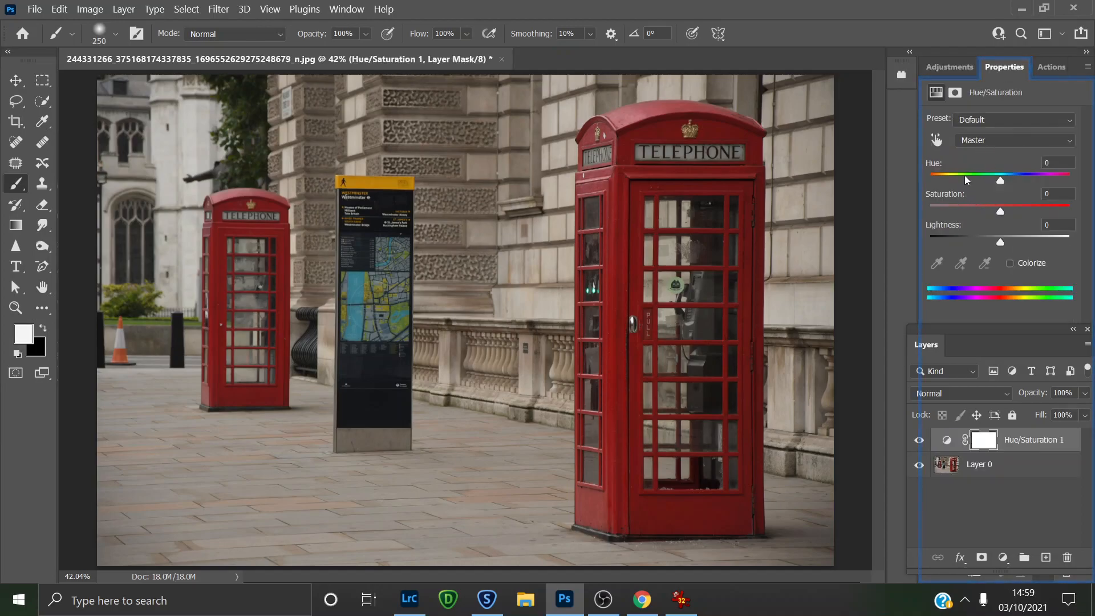
pyautogui.click(982, 142)
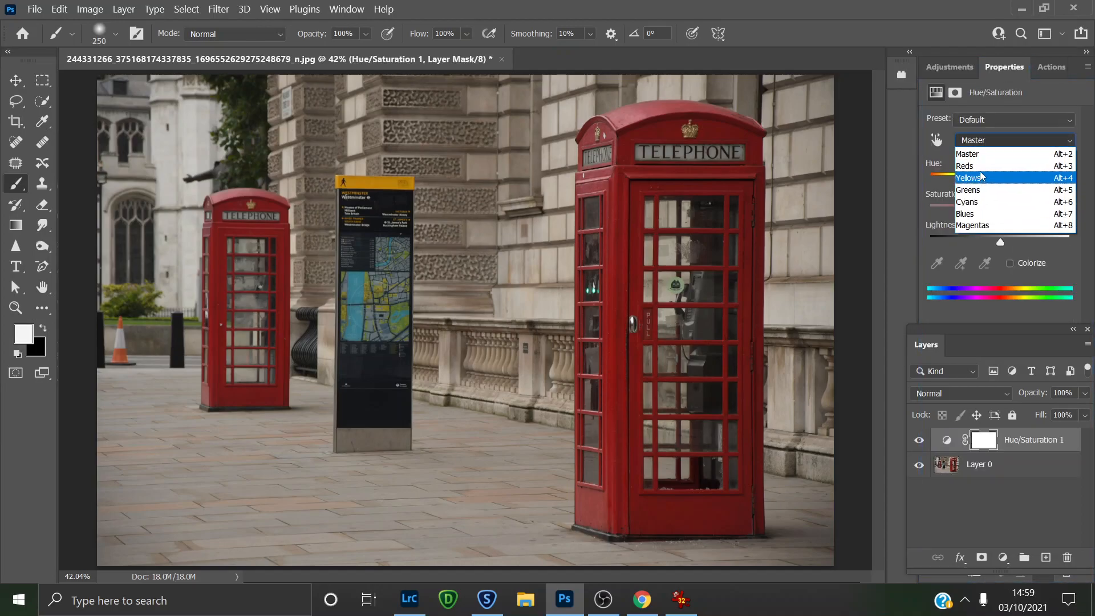
pyautogui.click(981, 183)
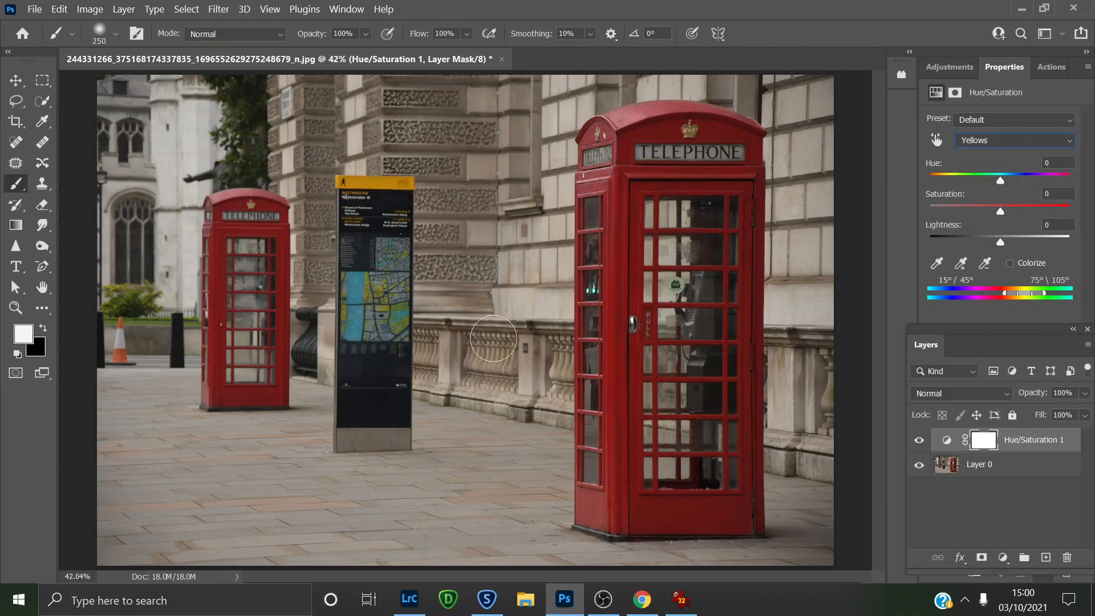
# Try a Yellows hue of -10 and reset the hue to 0.
pyautogui.moveTo(1002, 182)
pyautogui.mouseDown()
pyautogui.moveTo(947, 165)
pyautogui.moveTo(1041, 163)
pyautogui.moveTo(994, 184)
pyautogui.mouseUp()
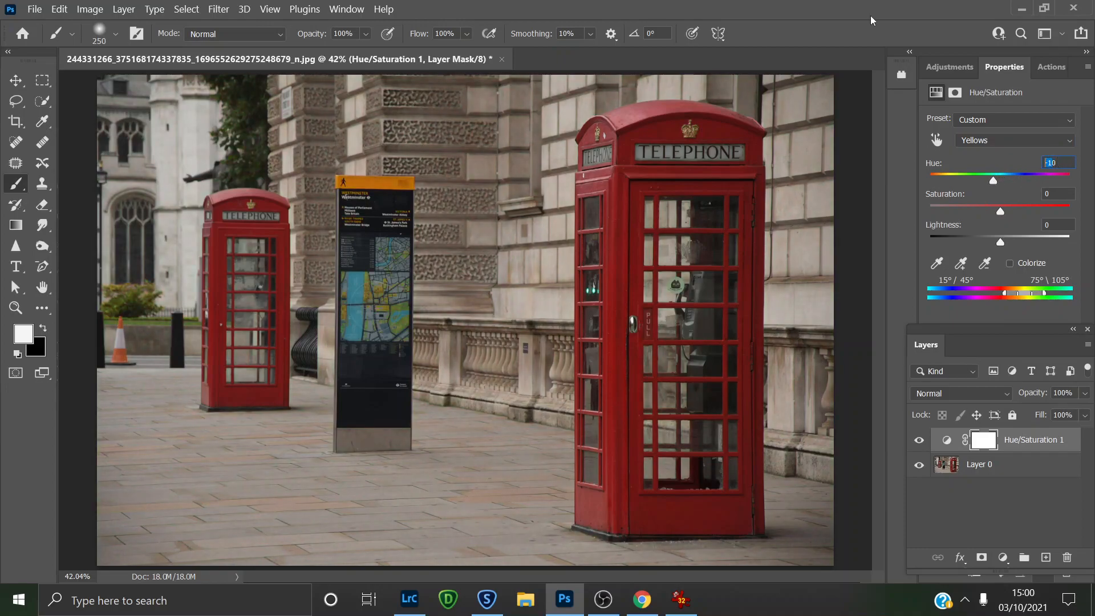
pyautogui.write('0')
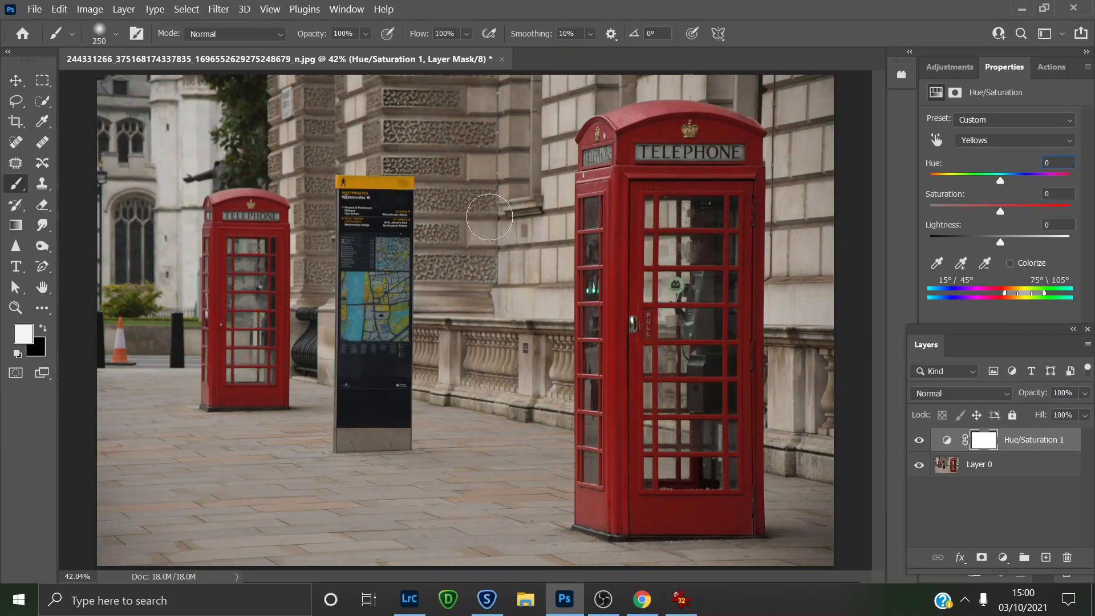
# Target the Reds in the Hue/Saturation adjustment and set their hue to -105 to turn the phone boxes purple-blue.
pyautogui.click(963, 143)
pyautogui.click(966, 181)
pyautogui.click(997, 137)
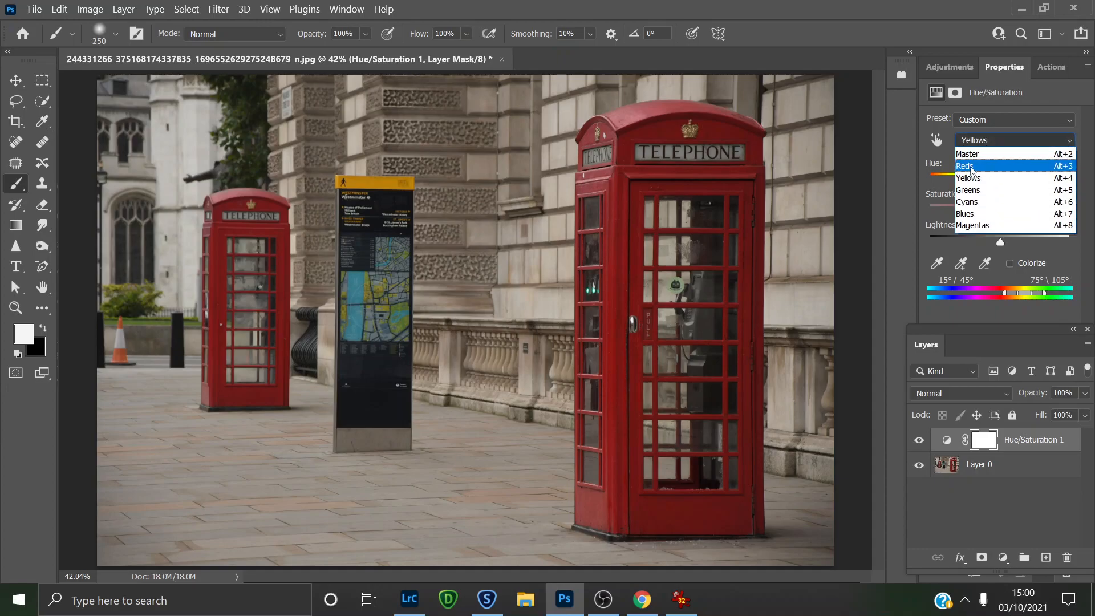
pyautogui.click(979, 155)
pyautogui.moveTo(1002, 182); pyautogui.dragTo(952, 181)
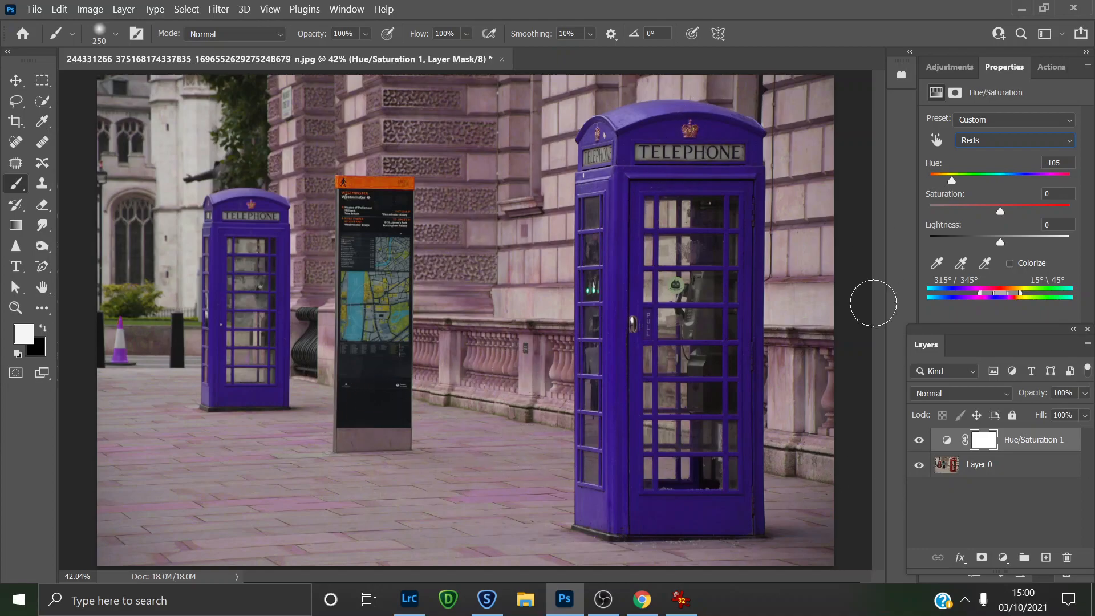
# Try lighter and darker versions of the Reds, ending with saturation at +2 and lightness at +3.
pyautogui.moveTo(1002, 203); pyautogui.dragTo(1040, 268)
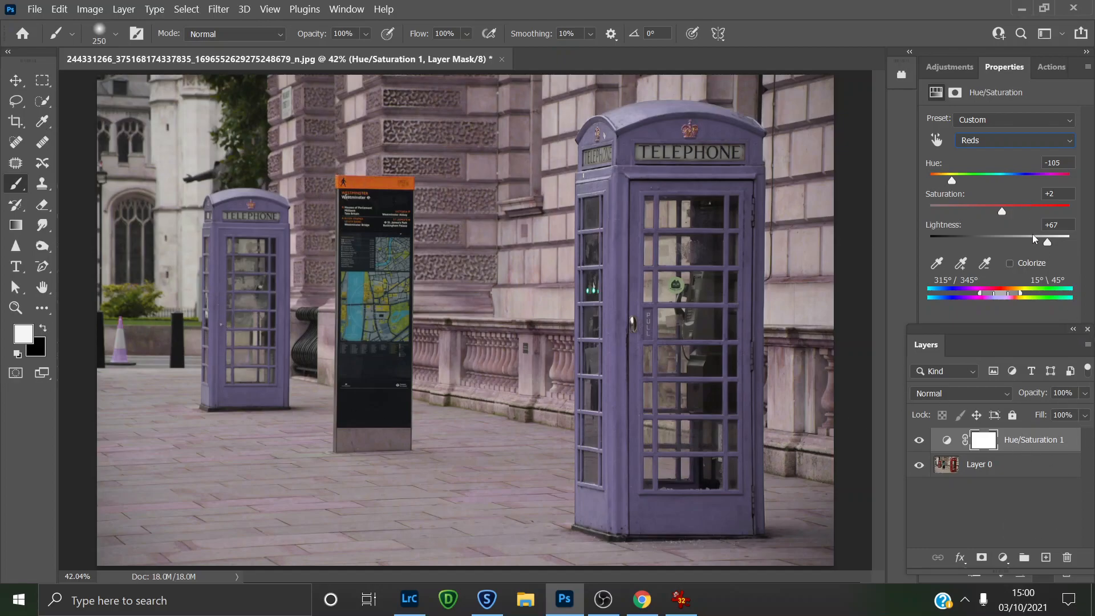
pyautogui.moveTo(1047, 242); pyautogui.dragTo(982, 244)
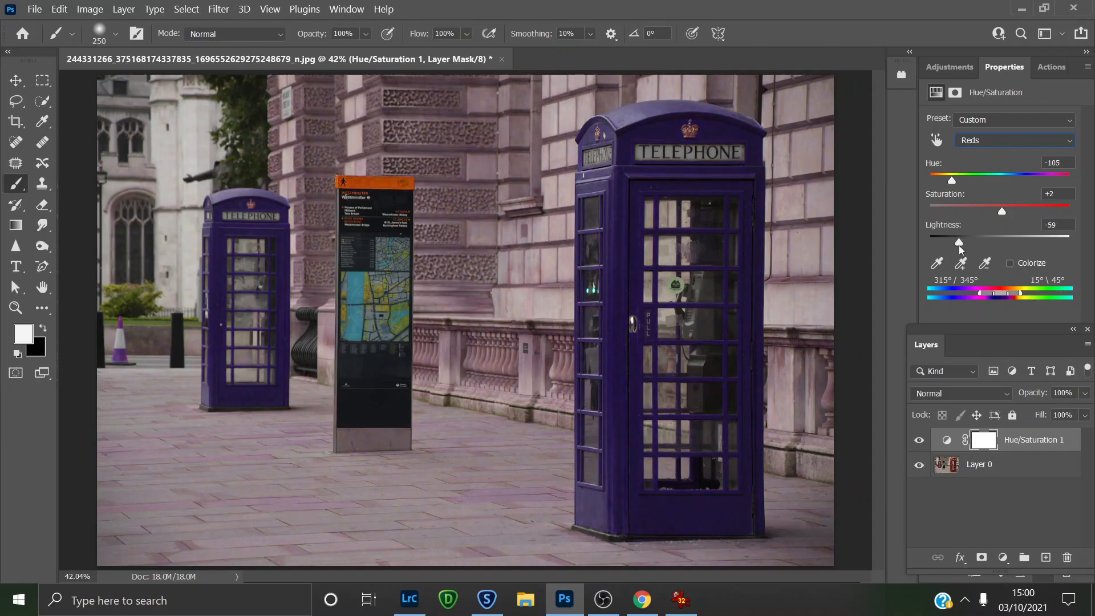
pyautogui.moveTo(968, 242); pyautogui.dragTo(1003, 261)
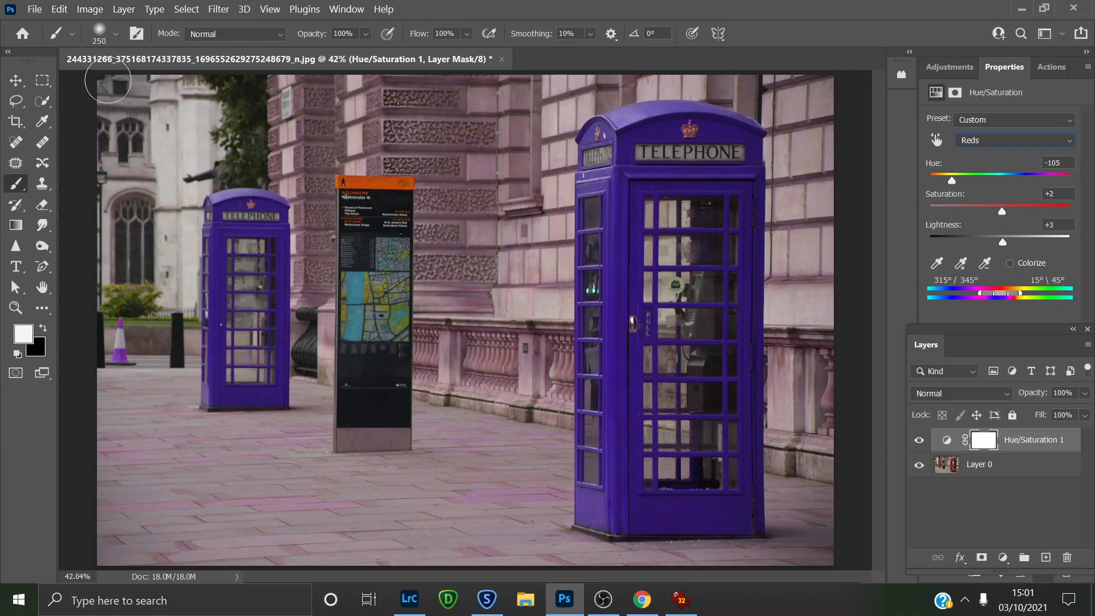
# Select the large phone box on Layer 0 with the Quick Selection tool and subtract the excess around its roof.
pyautogui.click(985, 466)
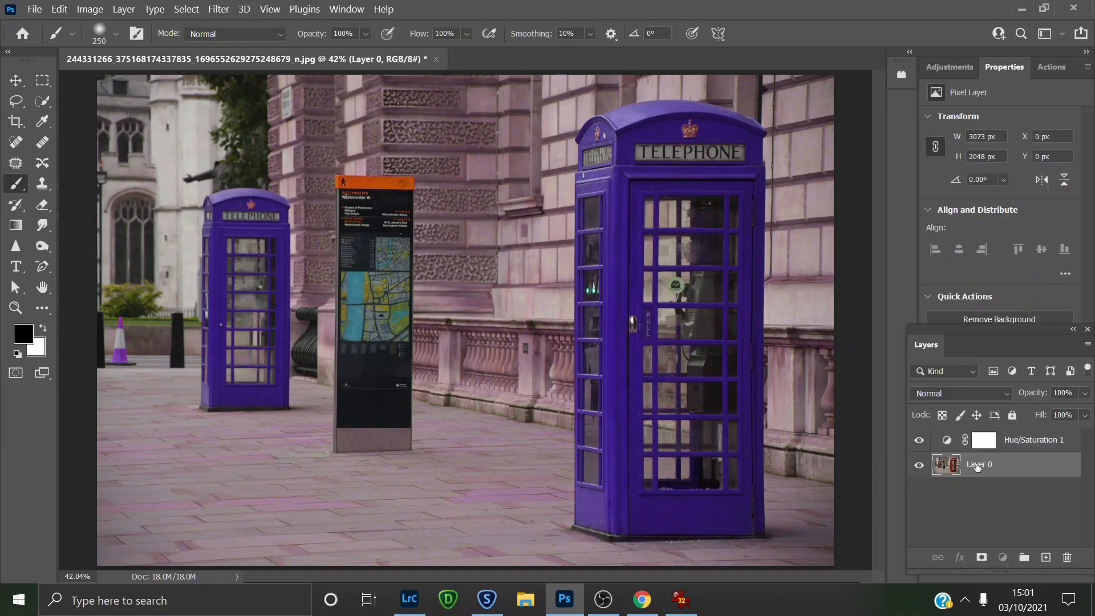
pyautogui.click(43, 101)
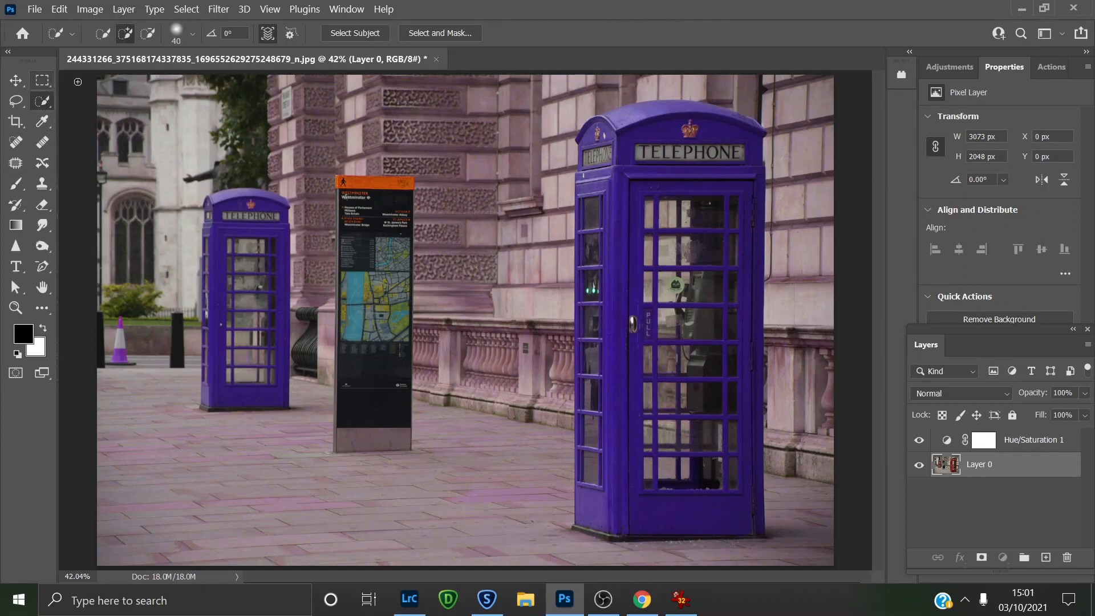
pyautogui.moveTo(621, 128)
pyautogui.mouseDown()
pyautogui.moveTo(657, 139)
pyautogui.moveTo(666, 175)
pyautogui.moveTo(648, 155)
pyautogui.moveTo(628, 192)
pyautogui.moveTo(620, 362)
pyautogui.moveTo(694, 474)
pyautogui.mouseUp()
pyautogui.click(148, 34)
pyautogui.moveTo(603, 84)
pyautogui.mouseDown()
pyautogui.moveTo(725, 81)
pyautogui.moveTo(750, 88)
pyautogui.moveTo(765, 109)
pyautogui.moveTo(768, 76)
pyautogui.moveTo(778, 112)
pyautogui.mouseUp()
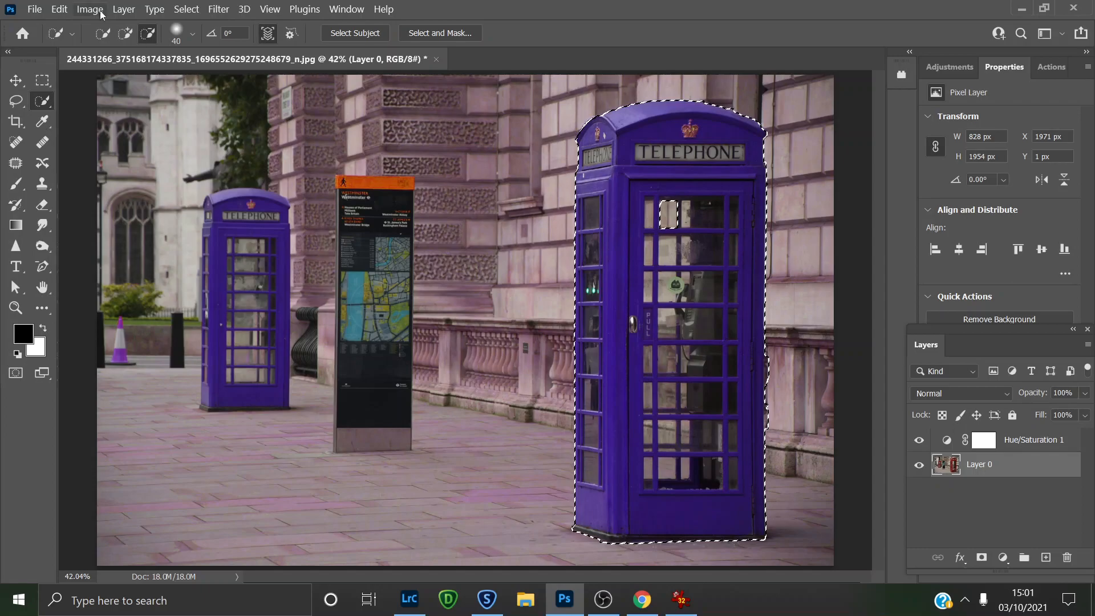
pyautogui.click(125, 34)
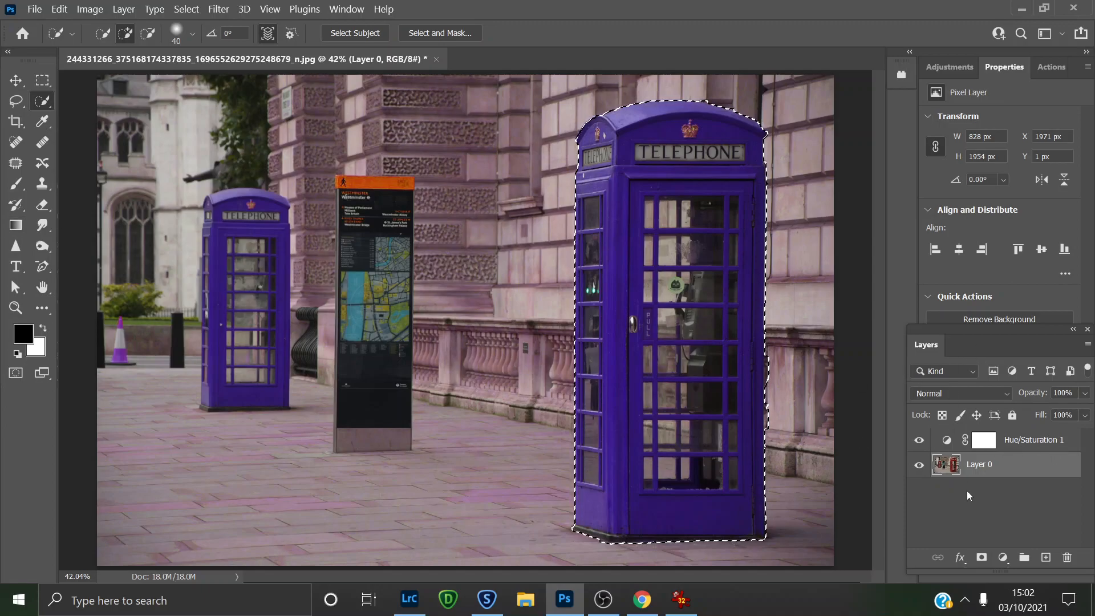
# Add a Hue/Saturation adjustment layer masked to the selected phone box, set its Master hue to -180 and try its saturation.
pyautogui.moveTo(993, 474)
pyautogui.mouseDown()
pyautogui.moveTo(986, 463)
pyautogui.moveTo(999, 463)
pyautogui.mouseUp()
pyautogui.click(944, 66)
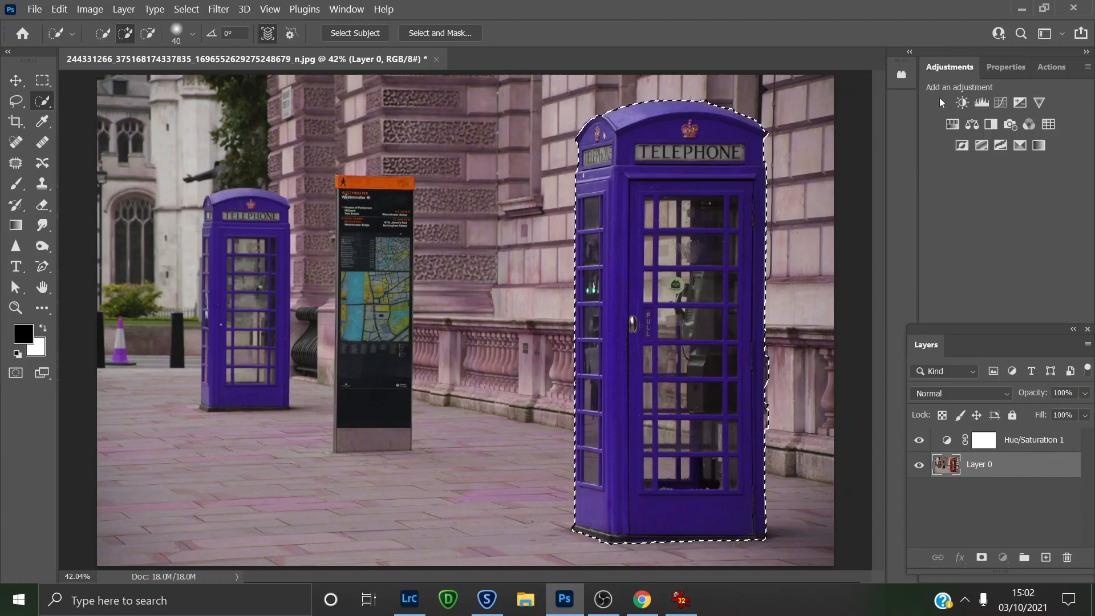
pyautogui.click(951, 126)
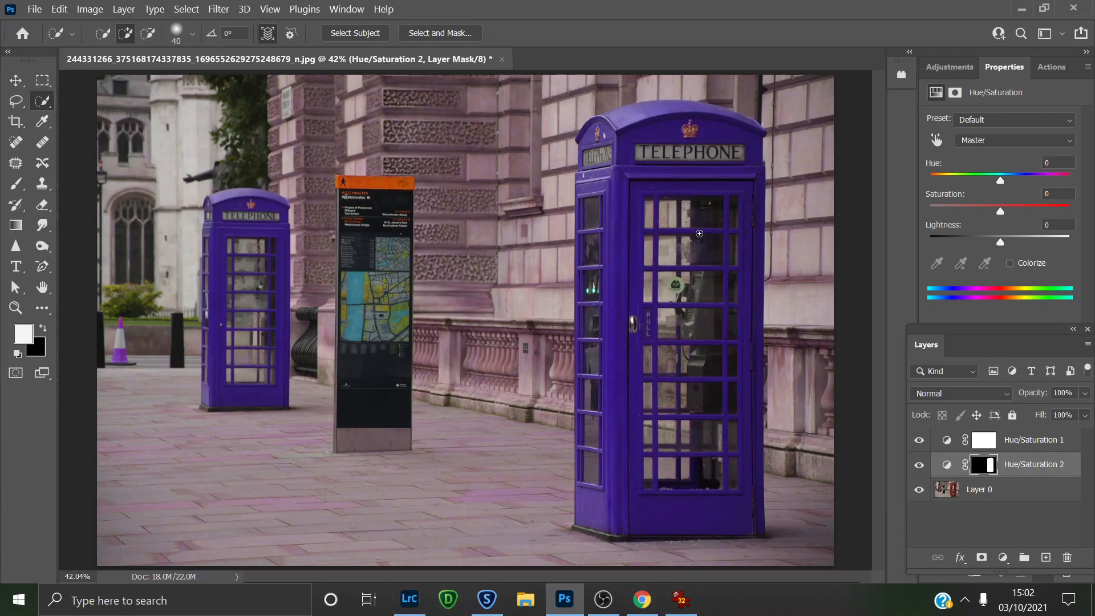
pyautogui.moveTo(1002, 177); pyautogui.dragTo(924, 194)
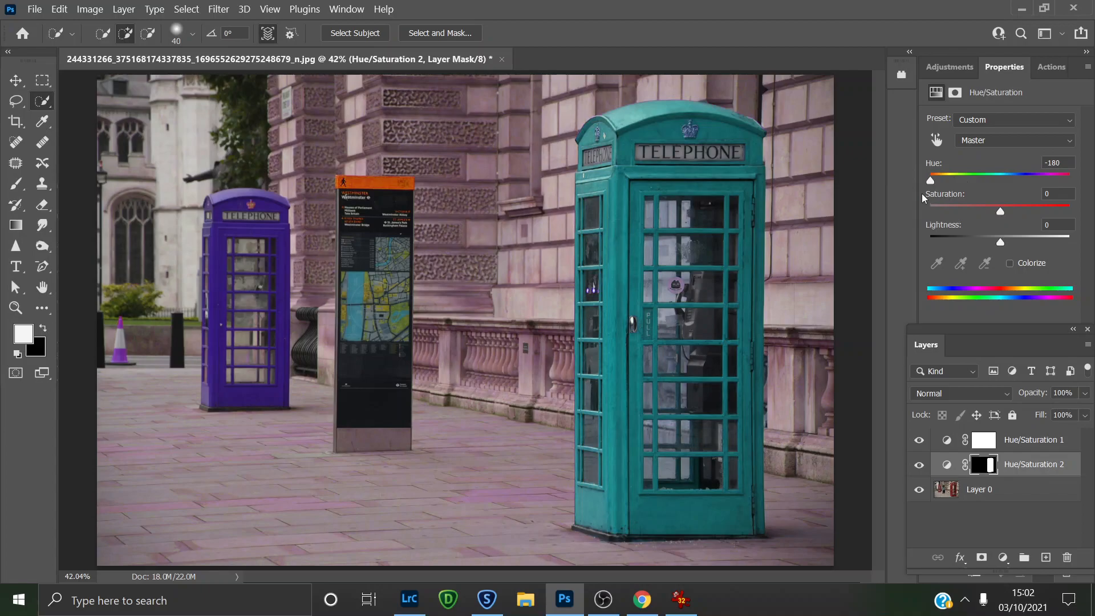
pyautogui.moveTo(1001, 213); pyautogui.dragTo(1000, 248)
# Paint black with the Brush tool on the Hue/Saturation 2 mask to remove the teal from the large phone box.
pyautogui.click(983, 469)
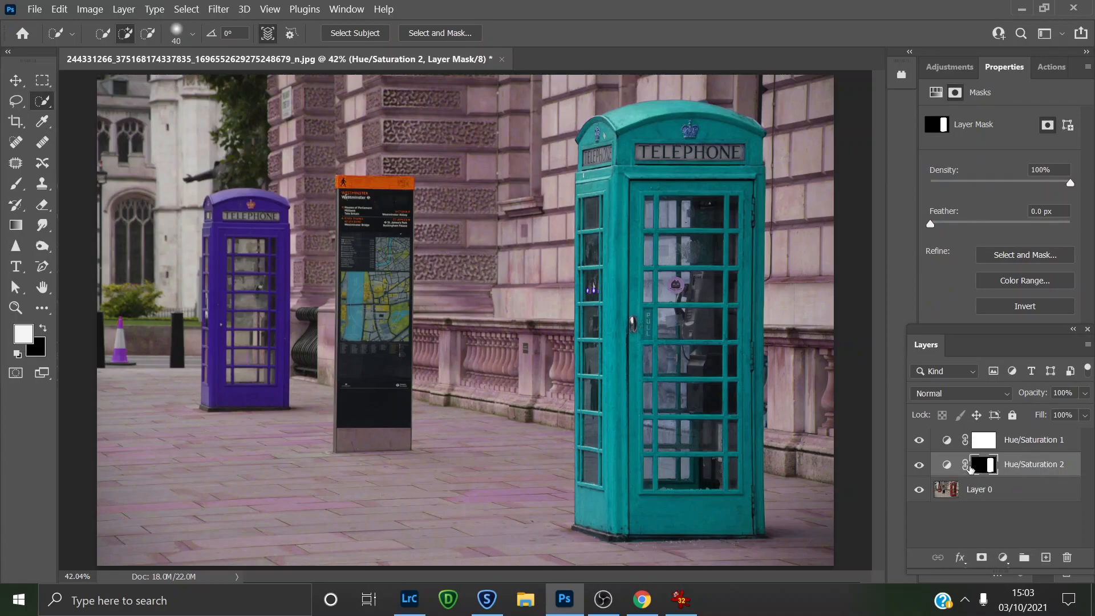
pyautogui.click(19, 186)
pyautogui.rightClick(20, 187)
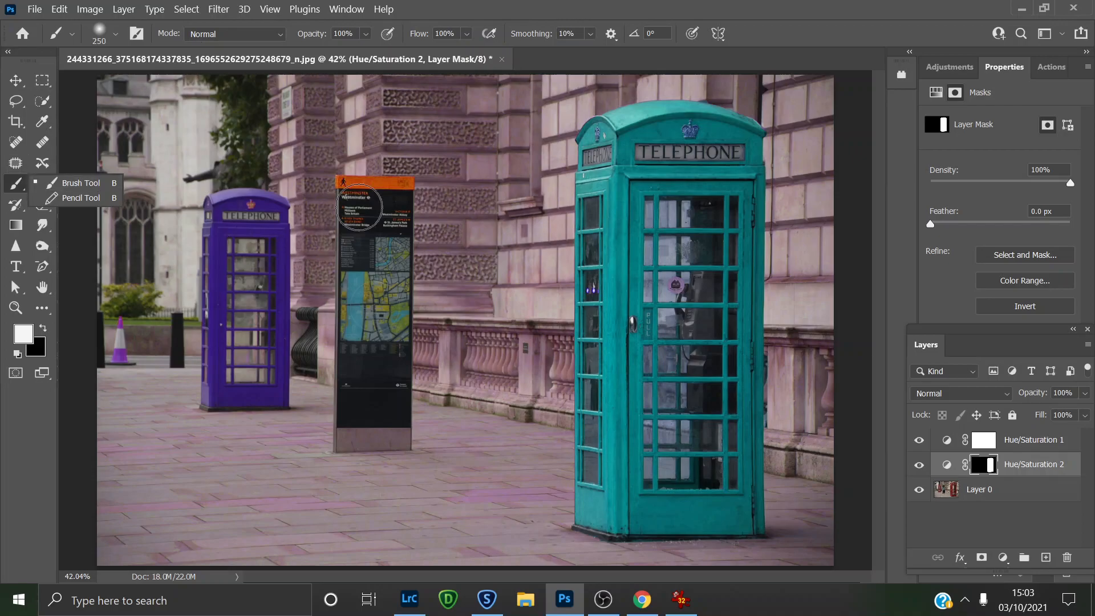
pyautogui.click(680, 155)
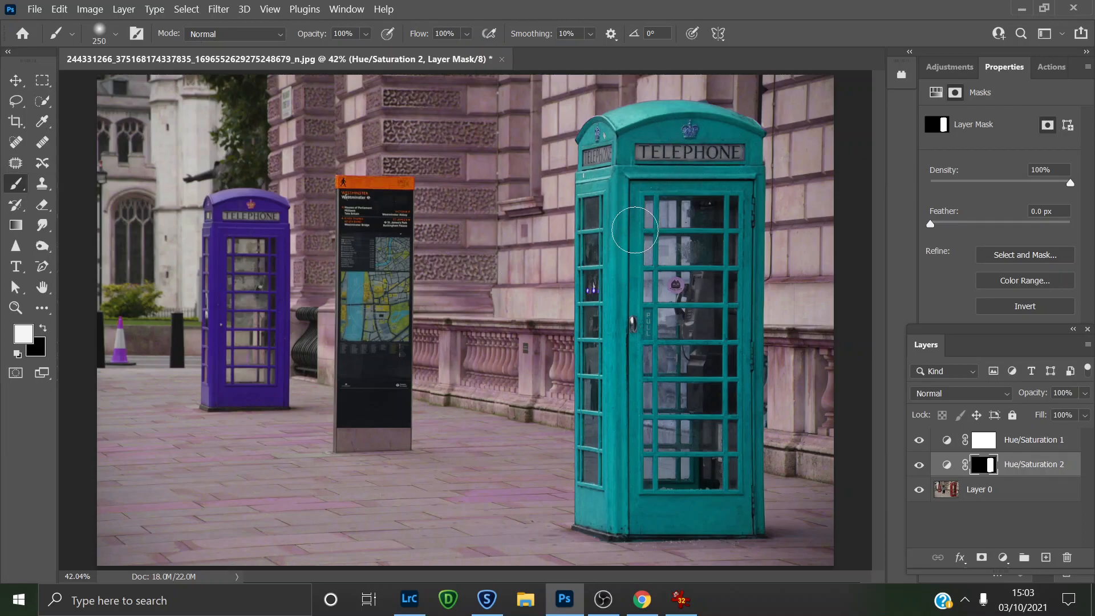
pyautogui.press('x')
pyautogui.moveTo(662, 162)
pyautogui.mouseDown()
pyautogui.moveTo(604, 152)
pyautogui.moveTo(665, 136)
pyautogui.moveTo(729, 152)
pyautogui.moveTo(734, 139)
pyautogui.moveTo(742, 515)
pyautogui.moveTo(647, 498)
pyautogui.moveTo(621, 520)
pyautogui.moveTo(615, 494)
pyautogui.moveTo(597, 509)
pyautogui.moveTo(605, 406)
pyautogui.moveTo(614, 436)
pyautogui.moveTo(601, 153)
pyautogui.moveTo(617, 188)
pyautogui.moveTo(609, 273)
pyautogui.moveTo(636, 240)
pyautogui.moveTo(640, 369)
pyautogui.moveTo(684, 237)
pyautogui.moveTo(664, 201)
pyautogui.moveTo(678, 179)
pyautogui.moveTo(629, 130)
pyautogui.moveTo(731, 161)
pyautogui.moveTo(651, 153)
pyautogui.moveTo(633, 147)
pyautogui.moveTo(693, 132)
pyautogui.moveTo(743, 153)
pyautogui.moveTo(705, 124)
pyautogui.moveTo(624, 140)
pyautogui.moveTo(641, 400)
pyautogui.moveTo(656, 407)
pyautogui.moveTo(662, 468)
pyautogui.moveTo(708, 460)
pyautogui.moveTo(713, 273)
pyautogui.moveTo(682, 485)
pyautogui.mouseUp()
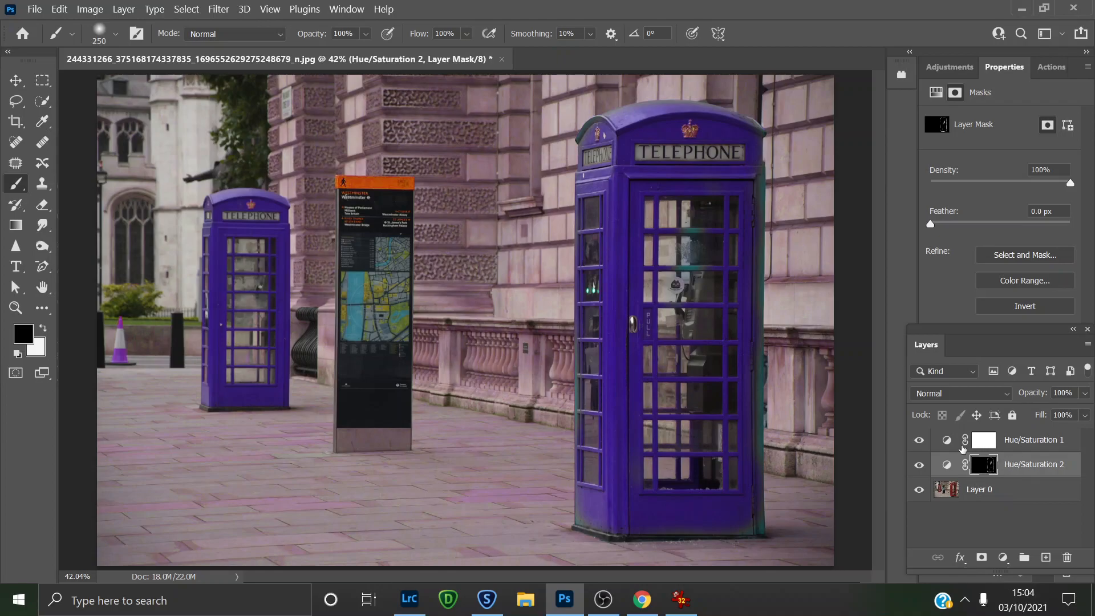
# Paint black over the large phone box on the Hue/Saturation 1 mask to restore its red, and reduce the brush size to 80.
pyautogui.click(982, 443)
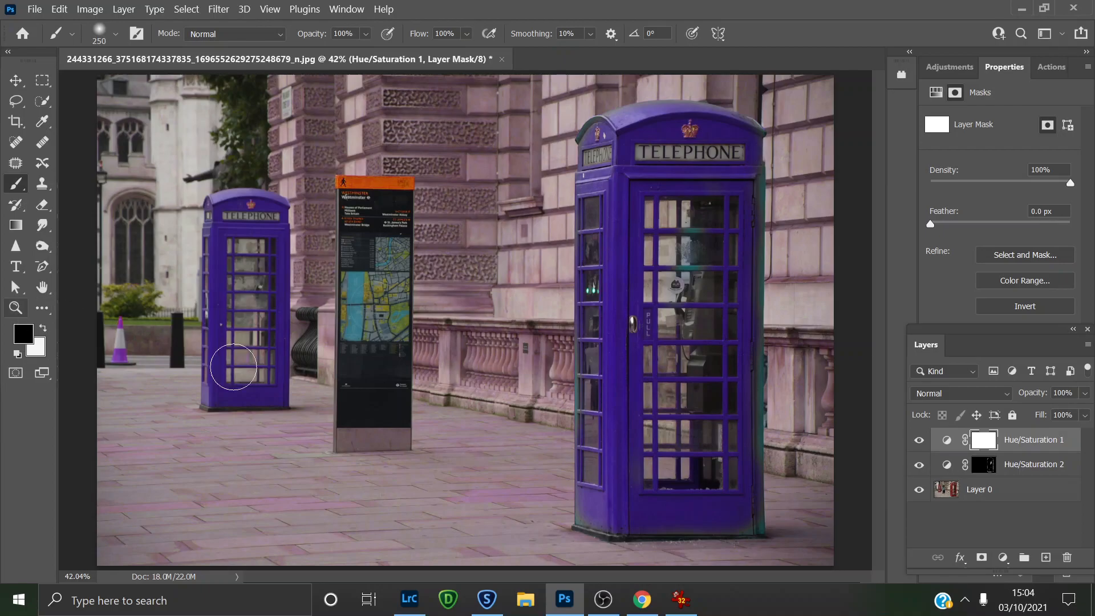
pyautogui.moveTo(721, 247)
pyautogui.mouseDown()
pyautogui.moveTo(710, 326)
pyautogui.moveTo(734, 291)
pyautogui.moveTo(737, 498)
pyautogui.moveTo(617, 512)
pyautogui.moveTo(614, 496)
pyautogui.moveTo(592, 525)
pyautogui.moveTo(610, 388)
pyautogui.moveTo(599, 411)
pyautogui.moveTo(604, 153)
pyautogui.moveTo(665, 125)
pyautogui.moveTo(612, 139)
pyautogui.moveTo(621, 140)
pyautogui.moveTo(600, 219)
pyautogui.moveTo(616, 168)
pyautogui.moveTo(713, 125)
pyautogui.moveTo(662, 124)
pyautogui.moveTo(708, 124)
pyautogui.moveTo(741, 150)
pyautogui.moveTo(629, 212)
pyautogui.moveTo(702, 202)
pyautogui.moveTo(705, 245)
pyautogui.moveTo(632, 473)
pyautogui.moveTo(699, 364)
pyautogui.moveTo(685, 489)
pyautogui.moveTo(712, 421)
pyautogui.moveTo(716, 501)
pyautogui.moveTo(733, 225)
pyautogui.moveTo(748, 307)
pyautogui.moveTo(736, 376)
pyautogui.moveTo(726, 326)
pyautogui.moveTo(653, 239)
pyautogui.moveTo(673, 290)
pyautogui.moveTo(641, 419)
pyautogui.moveTo(826, 360)
pyautogui.moveTo(763, 388)
pyautogui.moveTo(643, 383)
pyautogui.moveTo(662, 327)
pyautogui.moveTo(630, 362)
pyautogui.moveTo(595, 444)
pyautogui.moveTo(619, 288)
pyautogui.moveTo(635, 551)
pyautogui.moveTo(758, 521)
pyautogui.moveTo(742, 426)
pyautogui.moveTo(753, 346)
pyautogui.moveTo(725, 327)
pyautogui.moveTo(722, 226)
pyautogui.moveTo(732, 226)
pyautogui.moveTo(742, 282)
pyautogui.moveTo(717, 286)
pyautogui.moveTo(668, 407)
pyautogui.moveTo(631, 451)
pyautogui.moveTo(666, 329)
pyautogui.mouseUp()
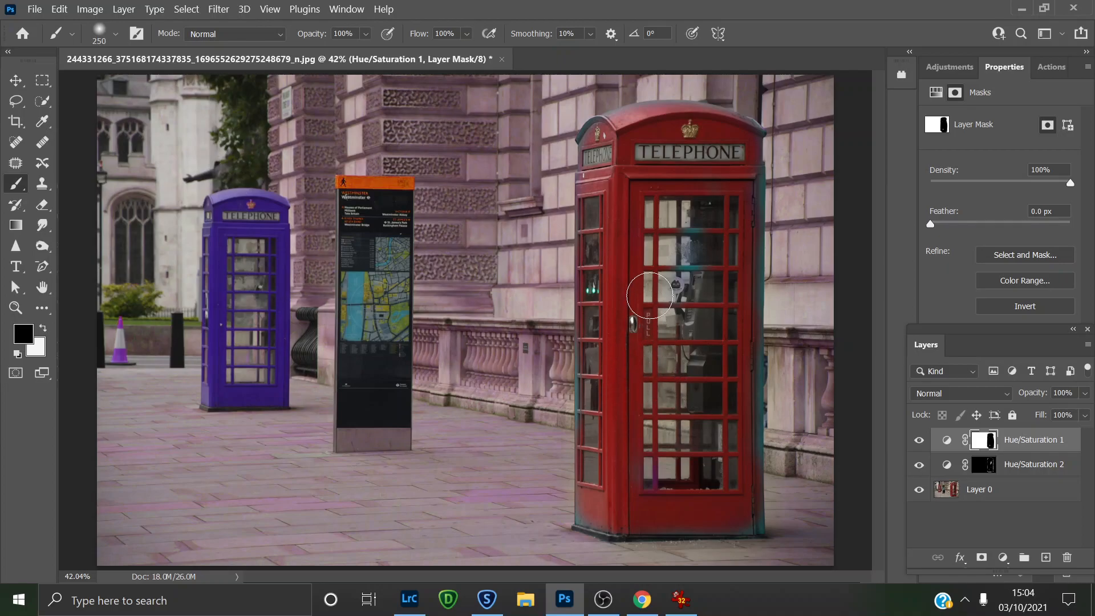
pyautogui.press('[')
pyautogui.press('[')
pyautogui.press('[')
pyautogui.press('[')
pyautogui.press('[')
pyautogui.press('[')
pyautogui.press('[')
# Open the robin photo Box.jpg from the For general use folder and fit it to the screen.
pyautogui.click(34, 5)
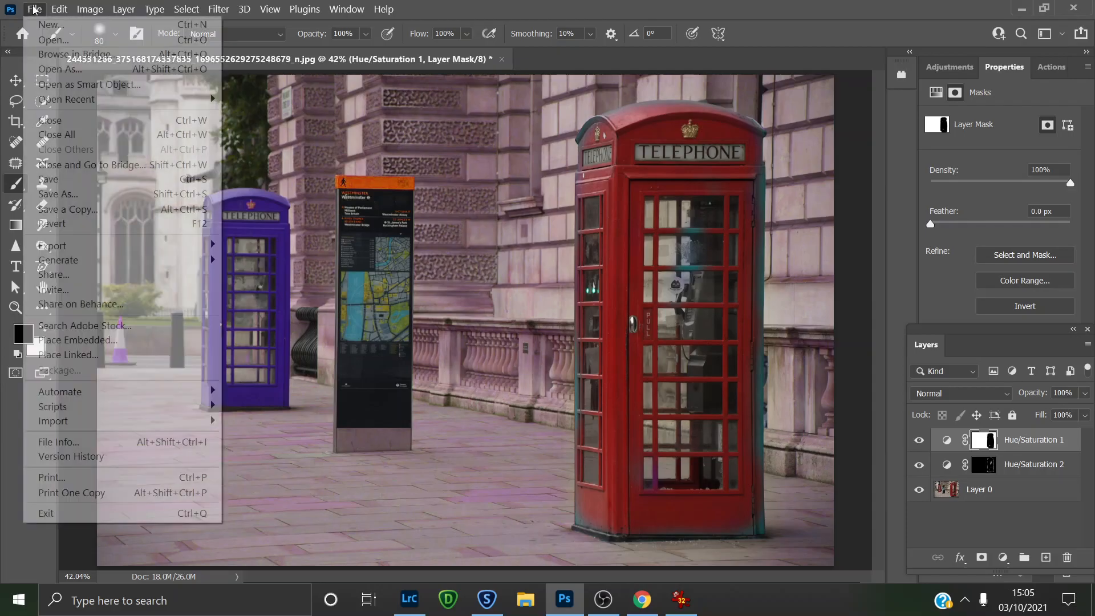
pyautogui.click(50, 48)
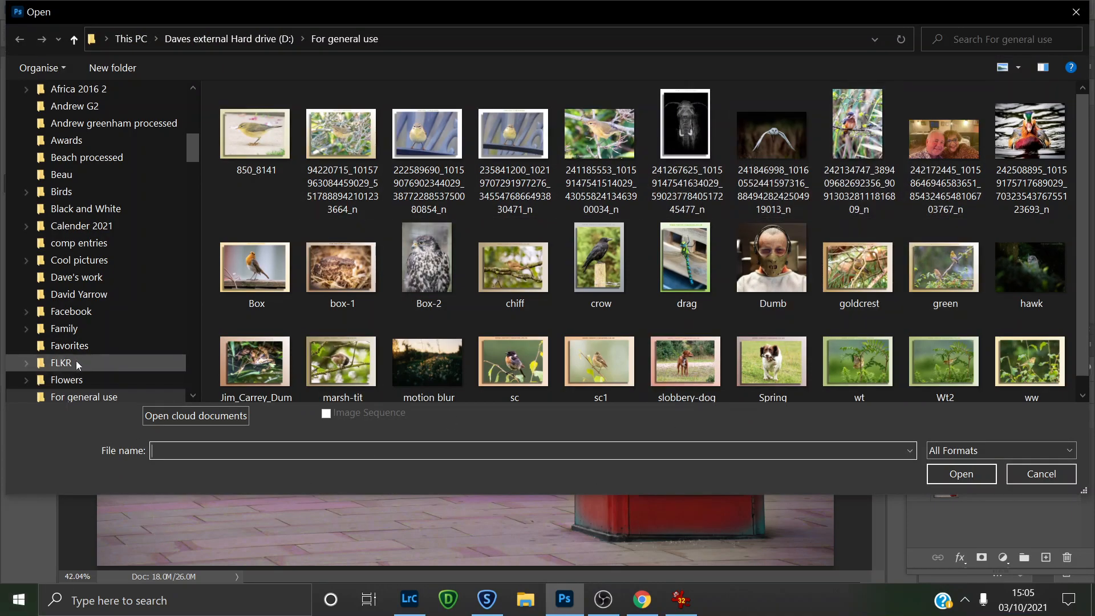
pyautogui.doubleClick(253, 280)
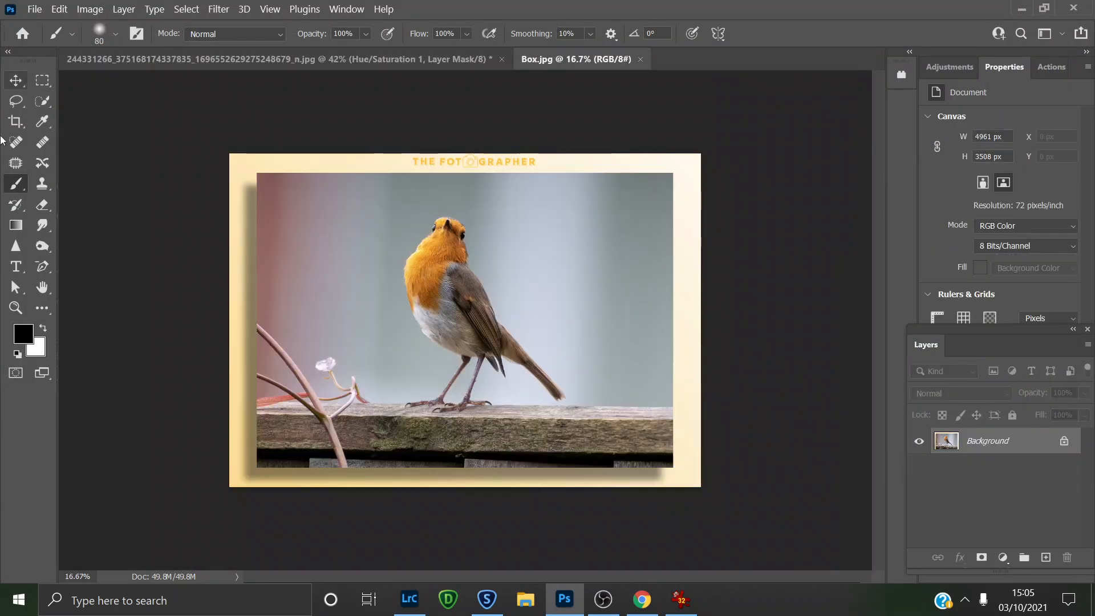
pyautogui.click(16, 308)
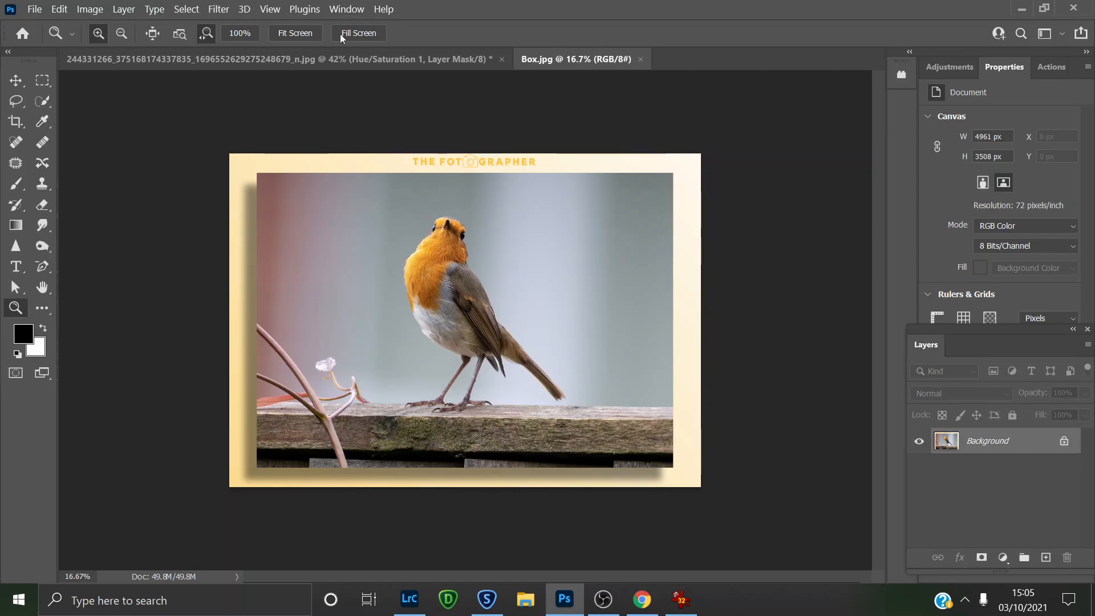
pyautogui.click(288, 33)
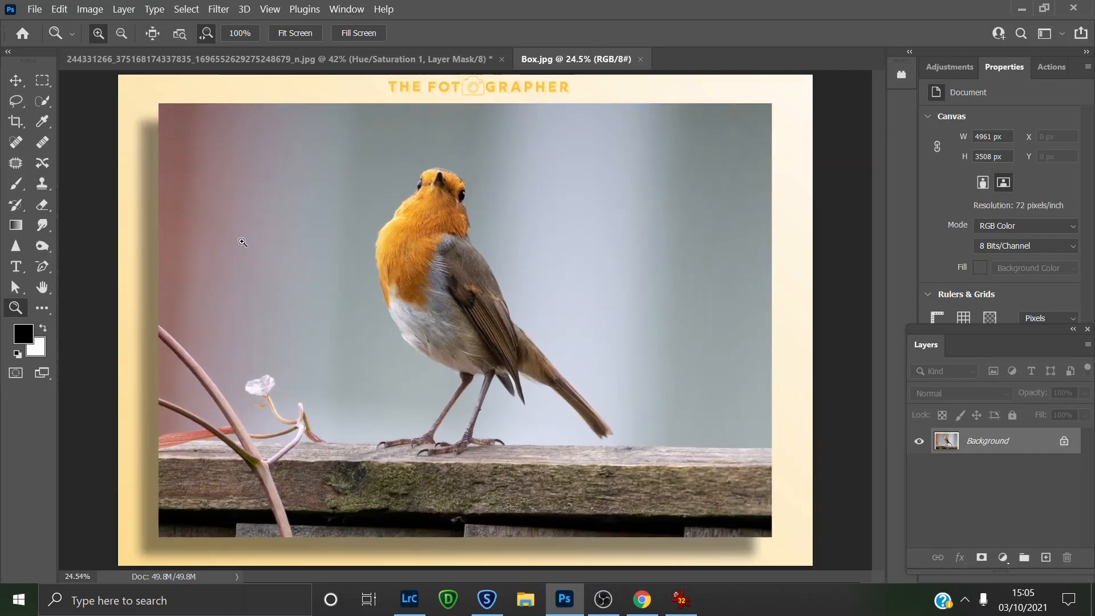
# Add a Hue/Saturation adjustment layer to the robin photo and set the Reds to hue +45, saturation +30 and lightness +39.
pyautogui.click(946, 65)
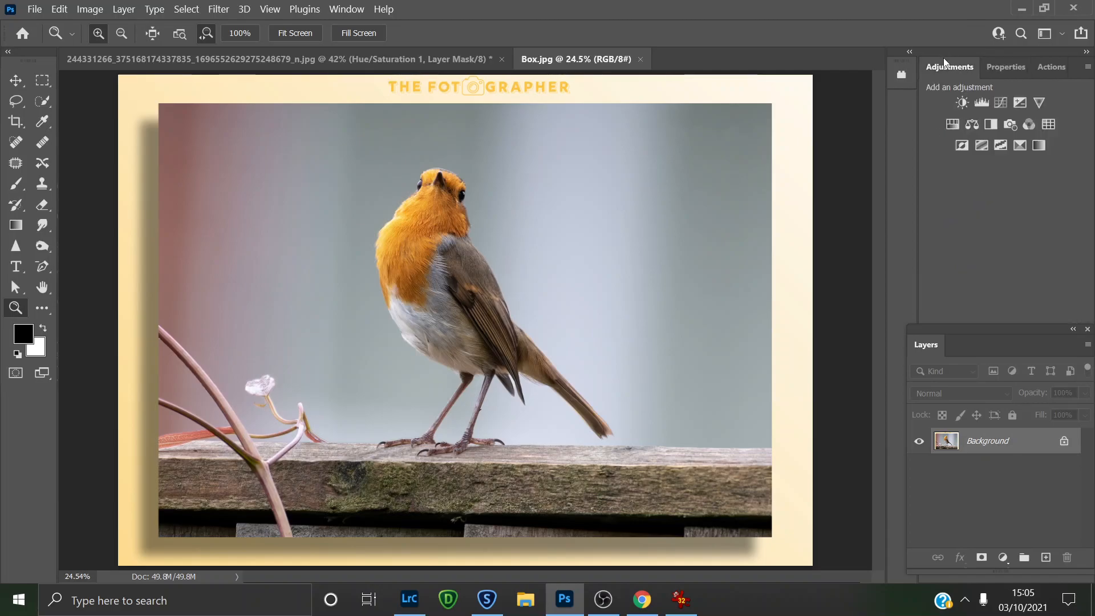
pyautogui.click(954, 126)
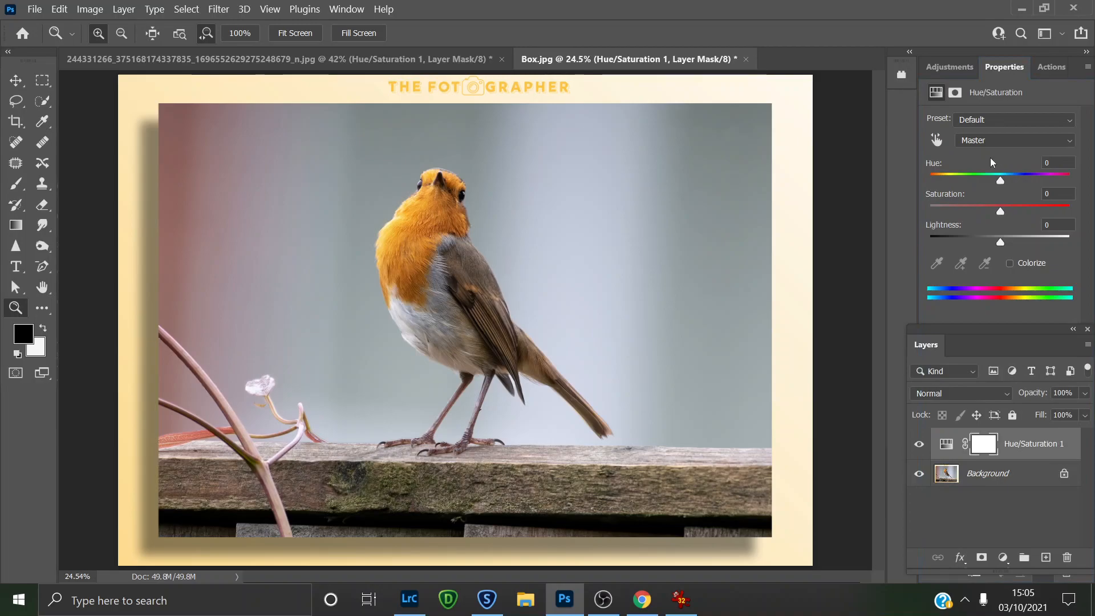
pyautogui.click(985, 141)
pyautogui.click(970, 154)
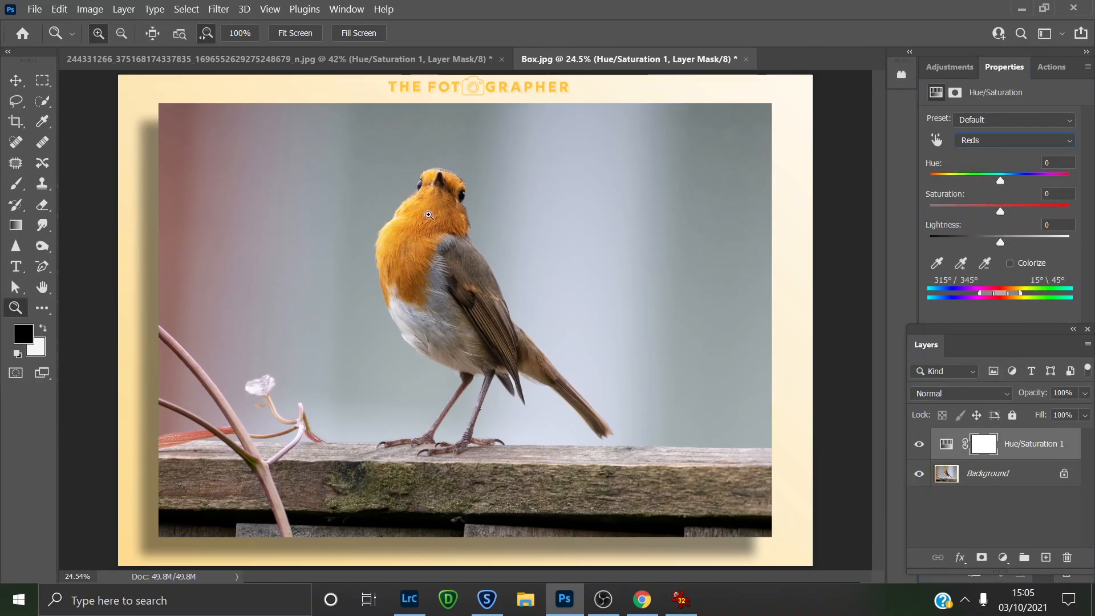
pyautogui.moveTo(1001, 211); pyautogui.dragTo(1033, 193)
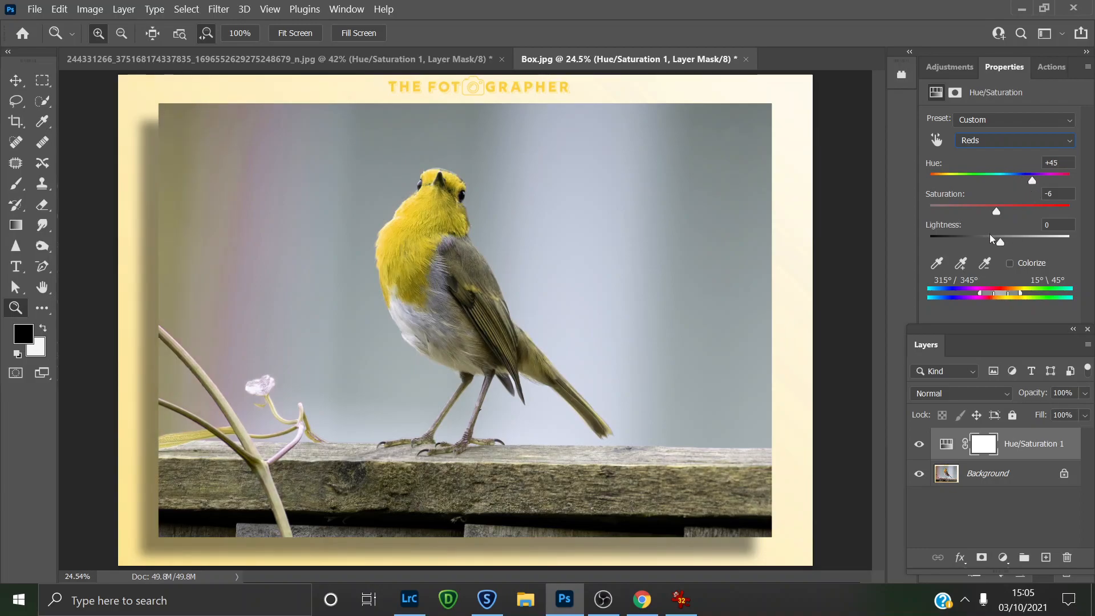
pyautogui.moveTo(1001, 242); pyautogui.dragTo(1025, 243)
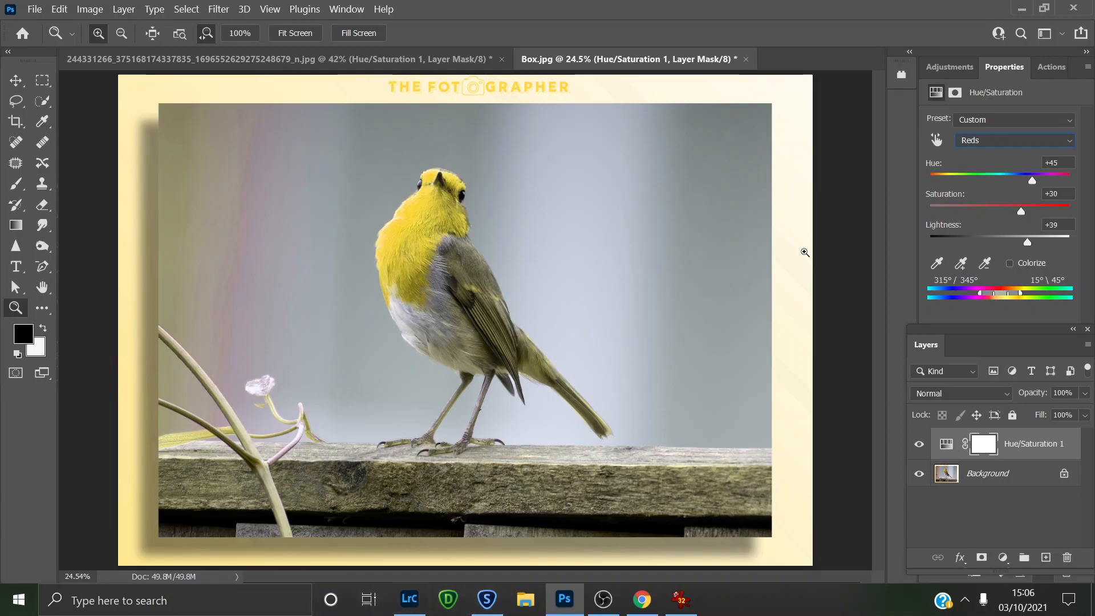
# Close Box.jpg without saving the changes.
pyautogui.click(744, 61)
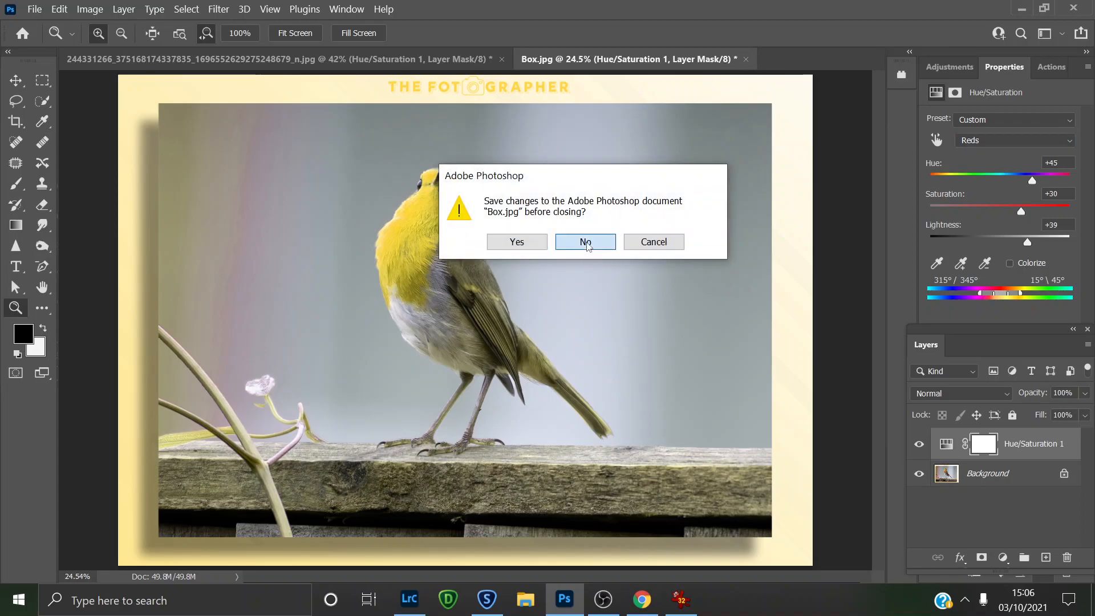
pyautogui.click(586, 242)
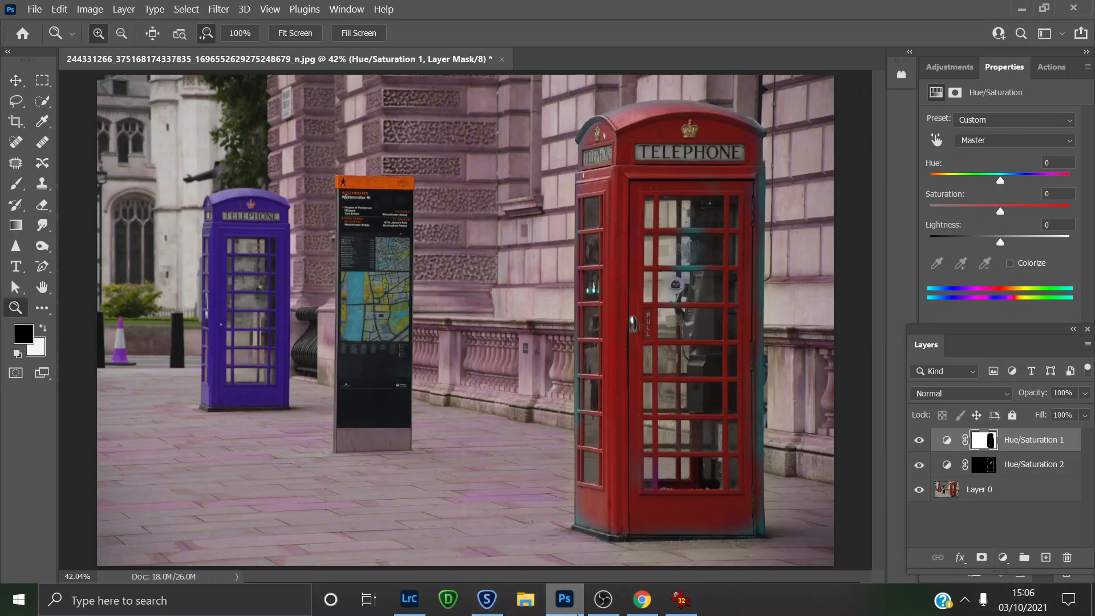
pyautogui.click(609, 599)
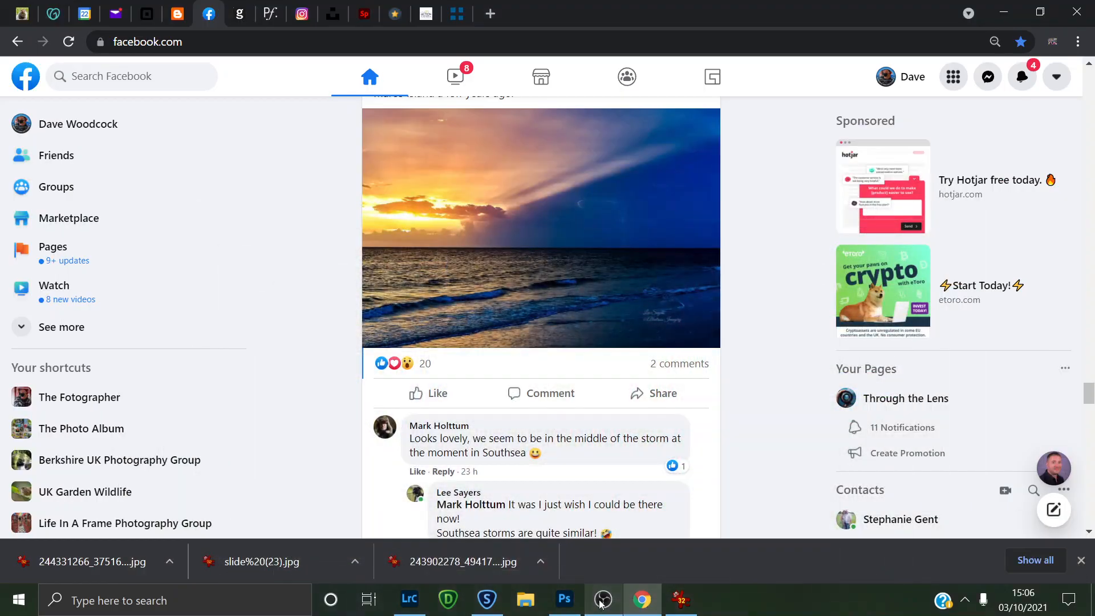